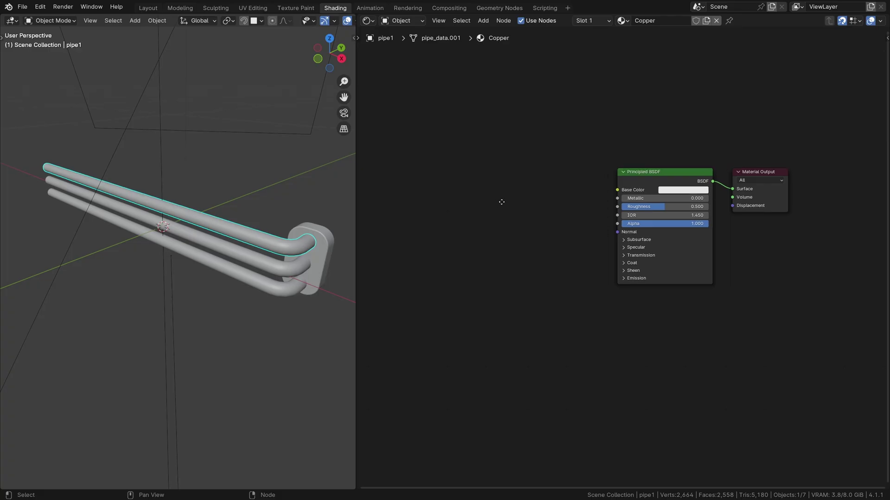
- Switch the 3D viewport to rendered shading to preview the Copper material on the pipe
middle_click_drag(501, 202, 544, 188)
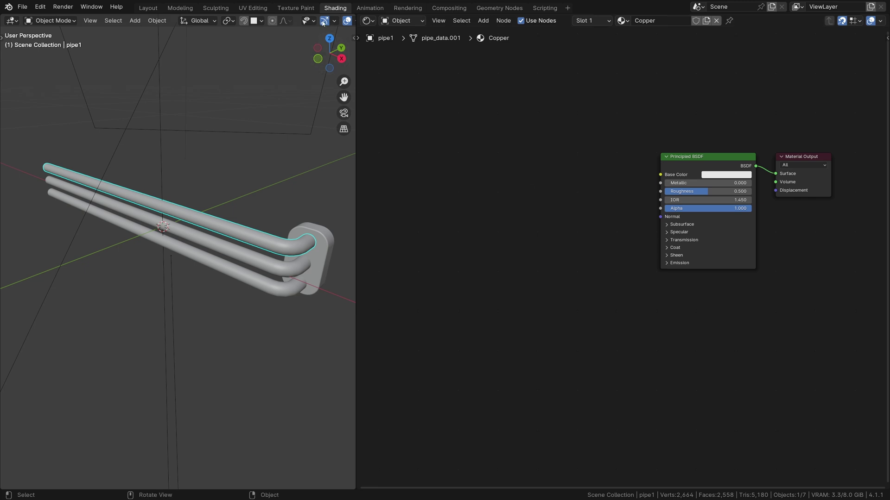
scroll(323, 22, "down", 5)
left_click(337, 20)
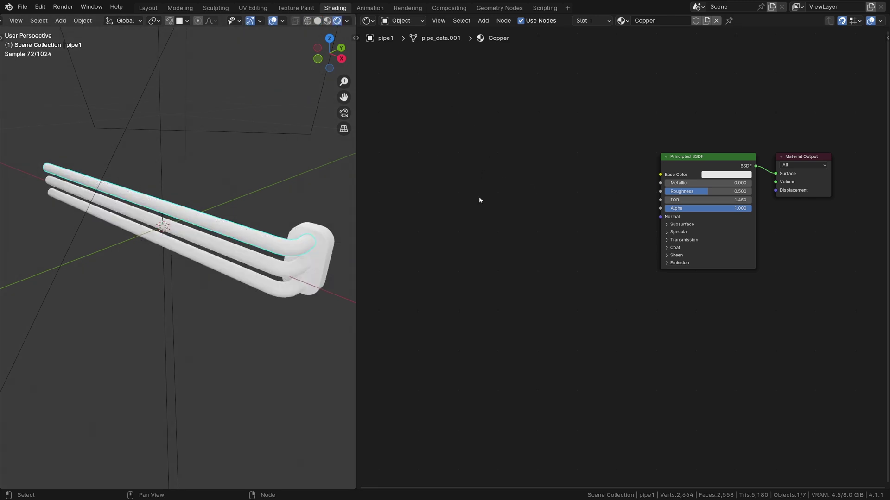
- Add a Fluent Copper metal color node and connect its Color output to the Principled BSDF's Base Color
key("f")
left_click(481, 135)
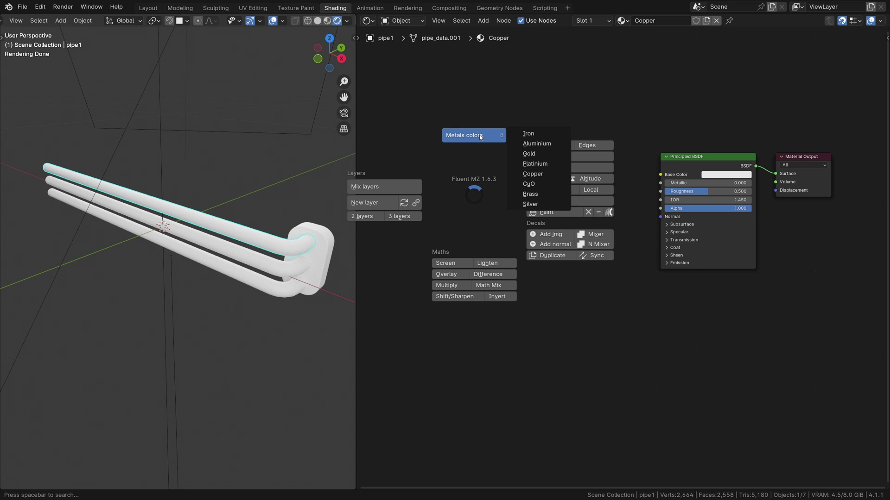
left_click(529, 174)
left_click_drag(685, 273, 525, 140)
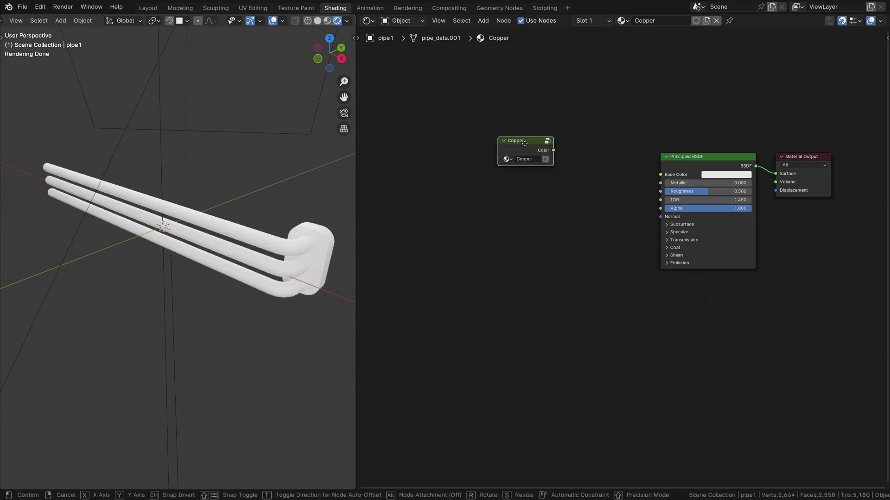
left_click_drag(652, 177, 660, 175)
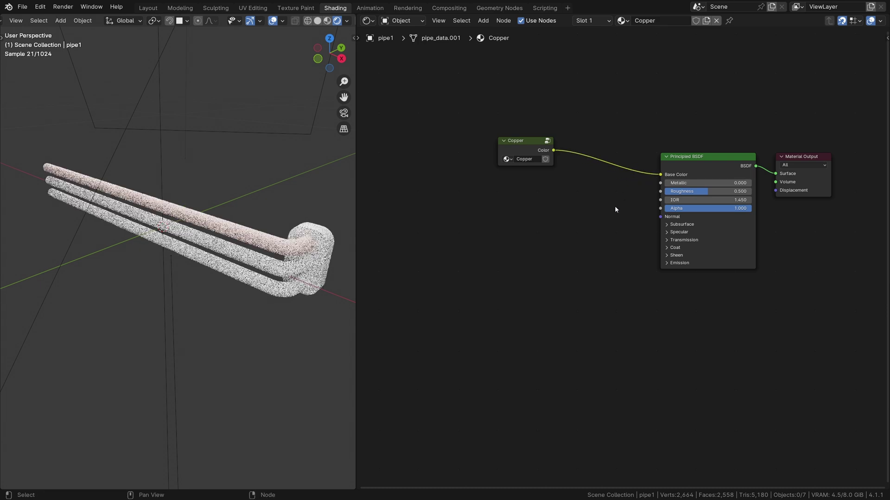
- Set the Principled BSDF's Metallic value to 1.000
middle_click_drag(284, 248, 259, 235)
scroll(260, 236, "up", 6)
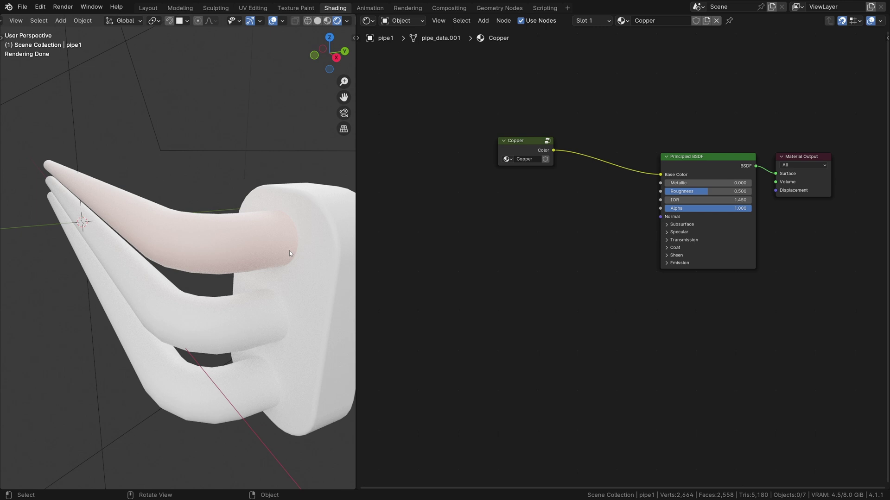
scroll(705, 200, "up", 1)
left_click_drag(695, 176, 769, 176)
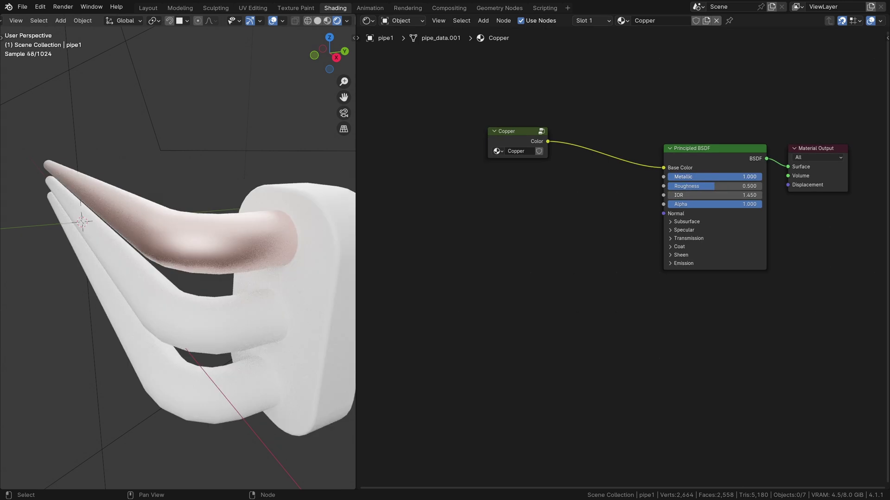
scroll(310, 285, "up", 5)
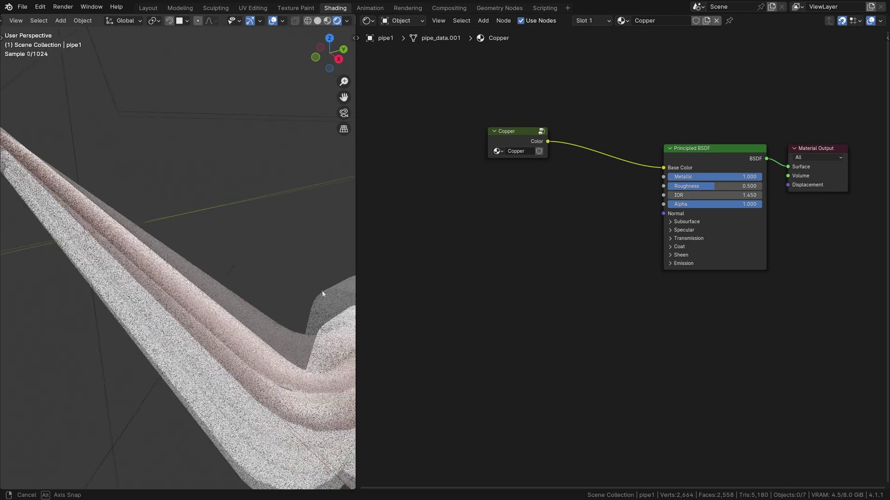
scroll(297, 284, "down", 4)
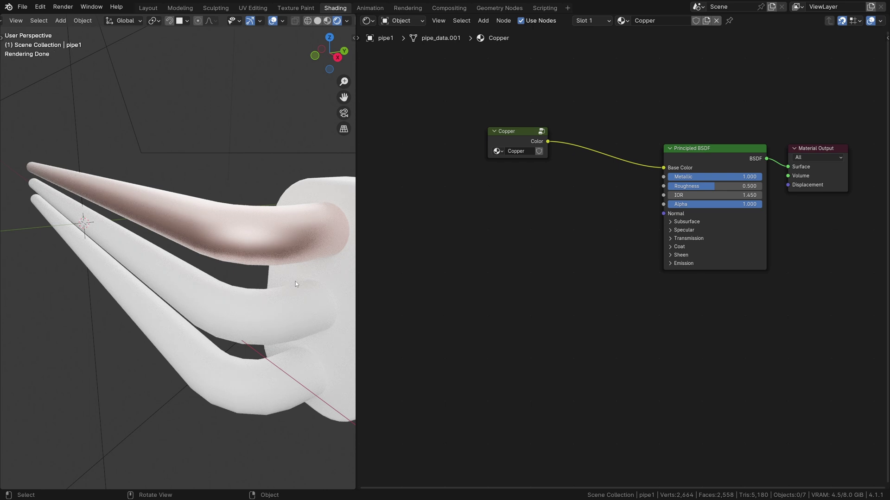
- Insert a Hue/Saturation/Value node on the link between the Copper node and the Principled BSDF
middle_click_drag(554, 237, 608, 233)
left_click_drag(571, 146, 418, 120)
key("shift+a")
type("hue")
key("Return")
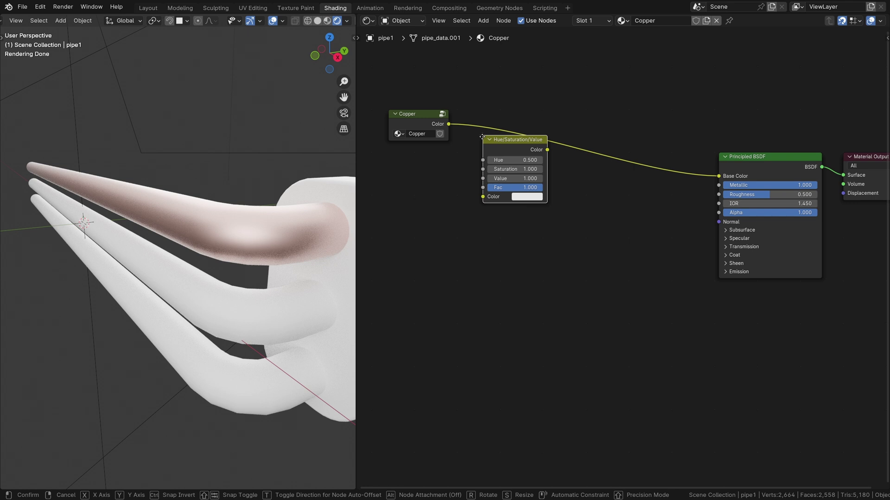
left_click(485, 115)
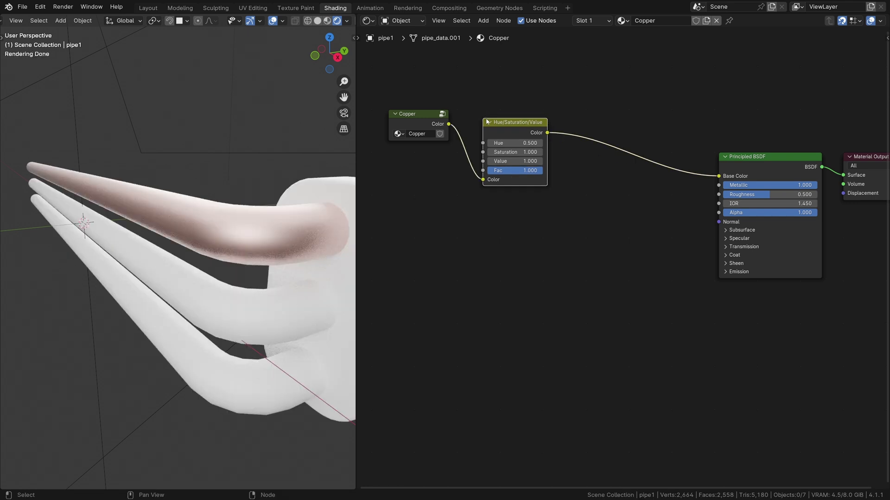
- Set the Hue/Saturation/Value node's Saturation to 1.100 and Value to 0.770
left_click(543, 155)
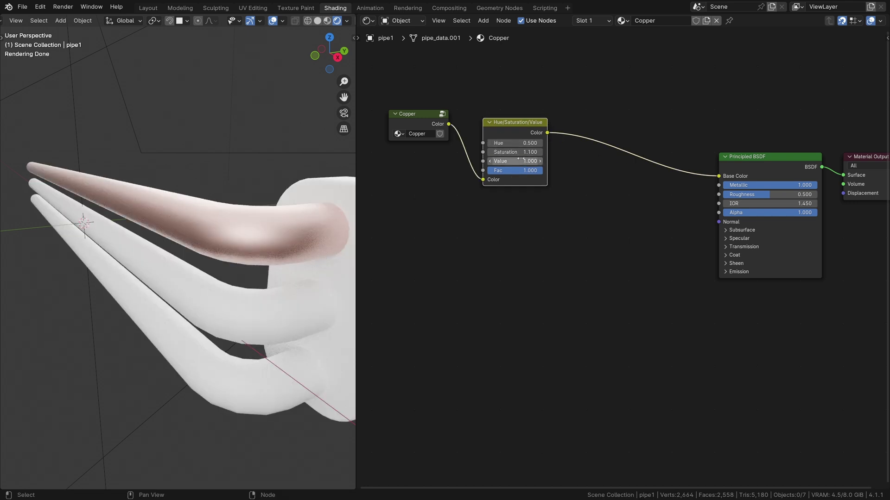
left_click_drag(518, 159, 499, 161, "shift")
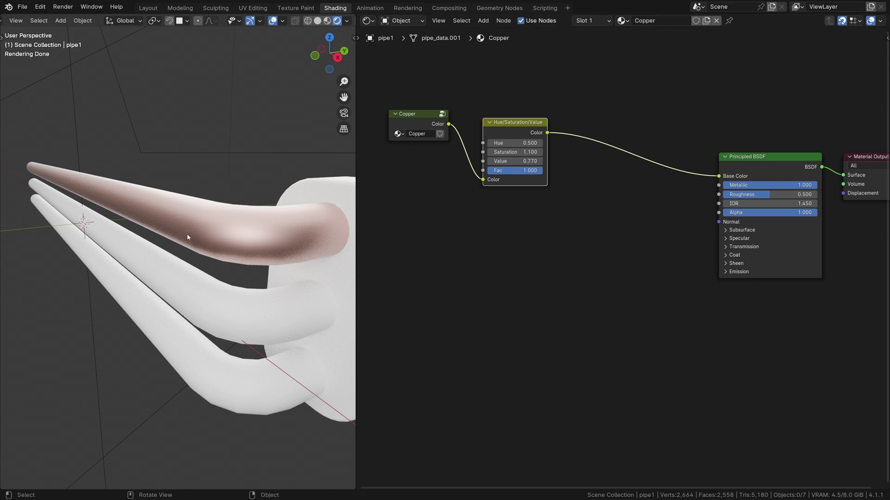
scroll(185, 236, "down", 2)
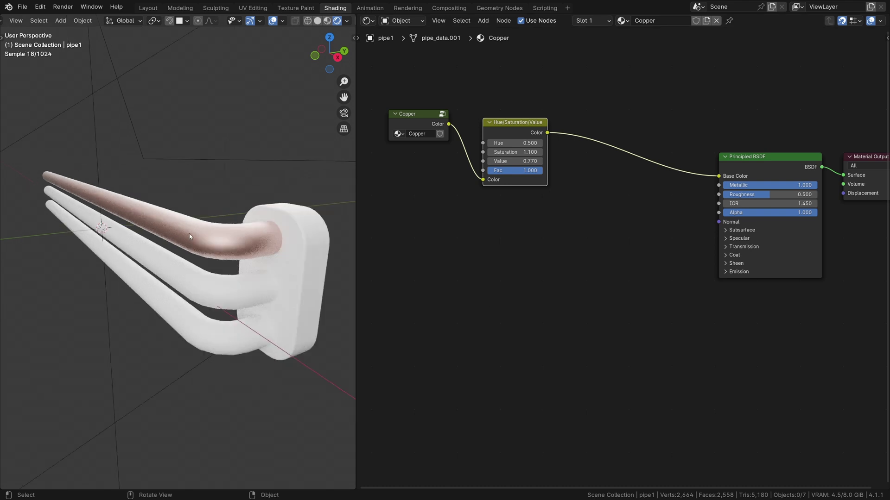
- Add Grunge 05 from the Fluent library's Grunges section and connect its Normal output to the Principled BSDF's Normal
key("n")
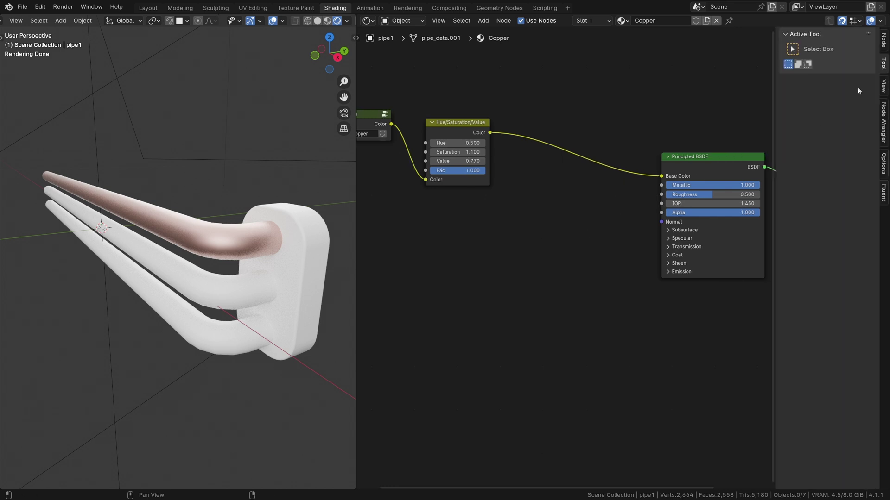
left_click(884, 192)
left_click(841, 65)
left_click(832, 88)
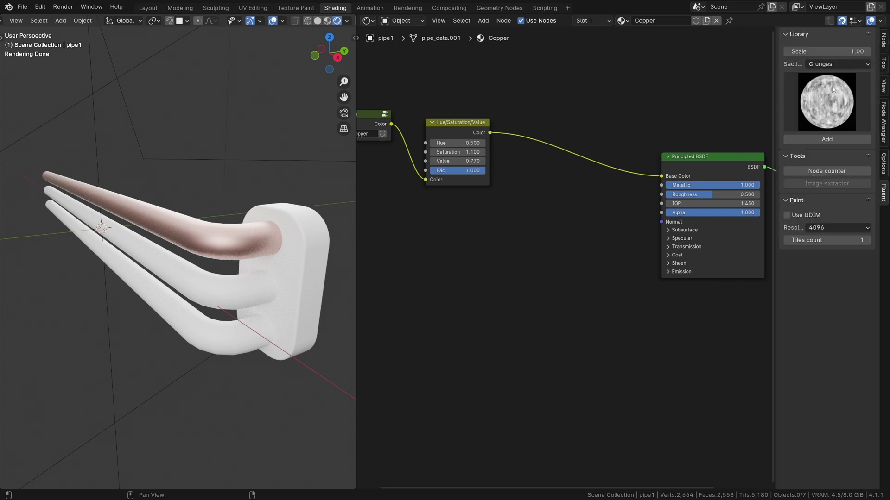
left_click(828, 111)
left_click(739, 164)
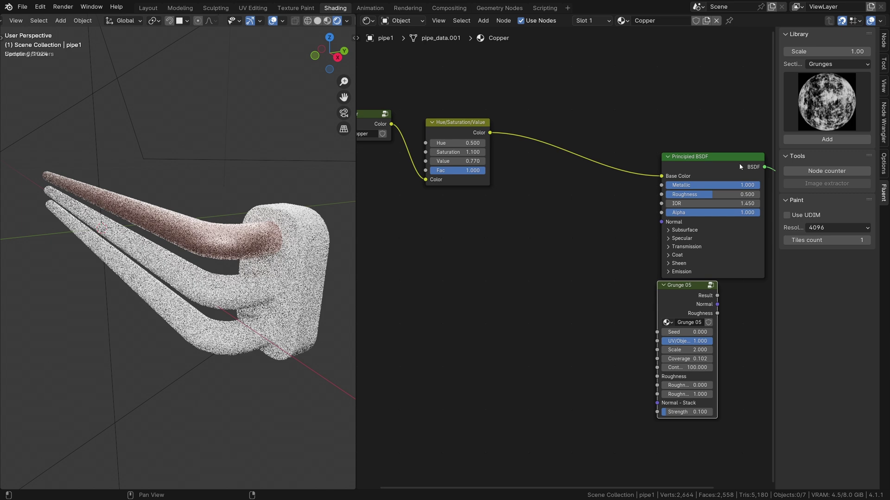
left_click_drag(691, 297, 553, 202)
left_click_drag(580, 211, 590, 218)
scroll(272, 249, "up", 6)
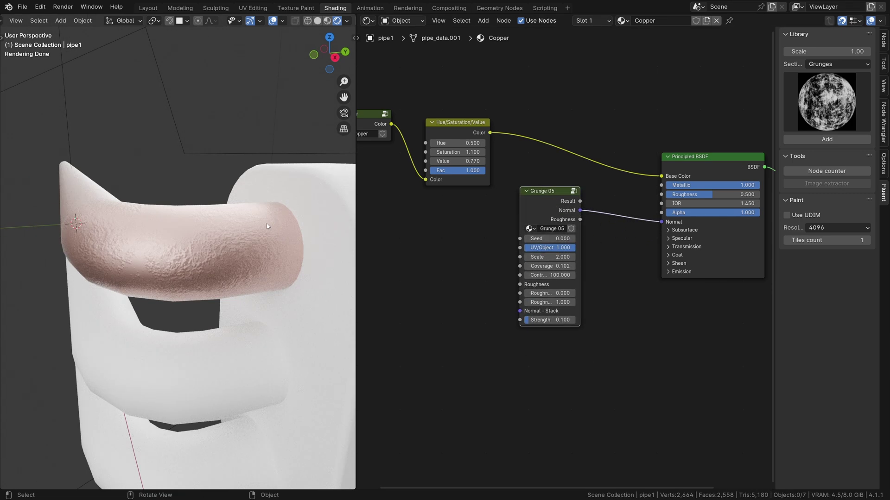
- Set the Grunge 05 node's Scale to 4.300, Coverage to 0.222 and Strength to 0.161
left_click_drag(549, 257, 561, 266)
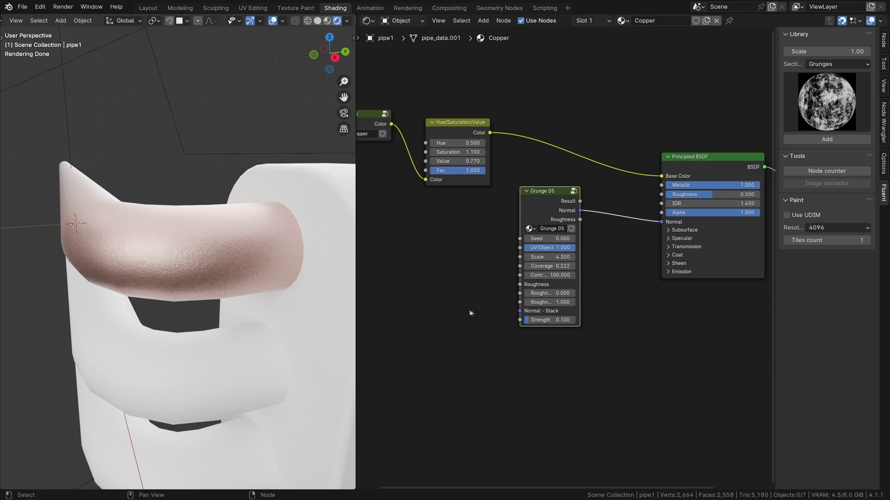
left_click_drag(541, 320, 547, 320)
middle_click_drag(222, 259, 192, 237)
- Duplicate the Hue/Saturation/Value node onto the Base Color link and set the copy's Saturation and Value to 1.000
middle_click_drag(462, 317, 570, 335)
left_click_drag(643, 211, 592, 325)
left_click_drag(569, 231, 478, 140)
left_click_drag(553, 143, 493, 102)
key("shift+d")
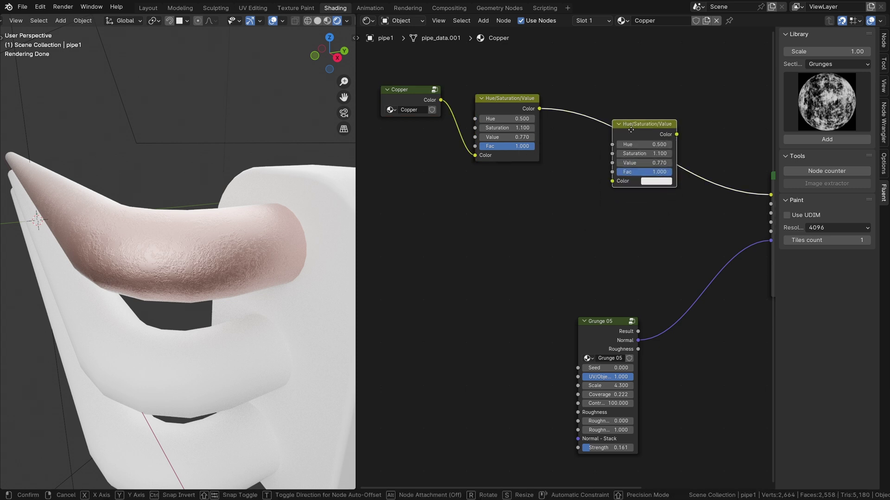
left_click(637, 139)
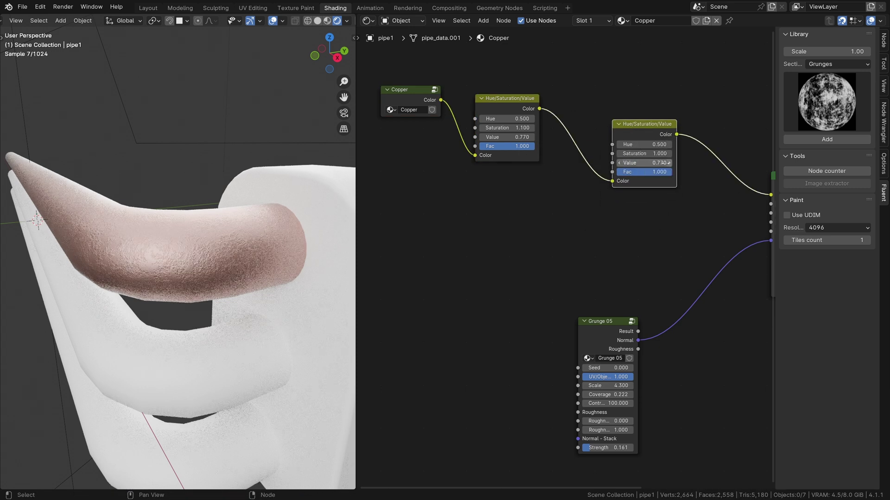
key("Return")
- Add a Grunge 03 node, feed its Result into the second Hue/Saturation/Value node's Fac, and set that node's Hue to 0.900
left_click(824, 106)
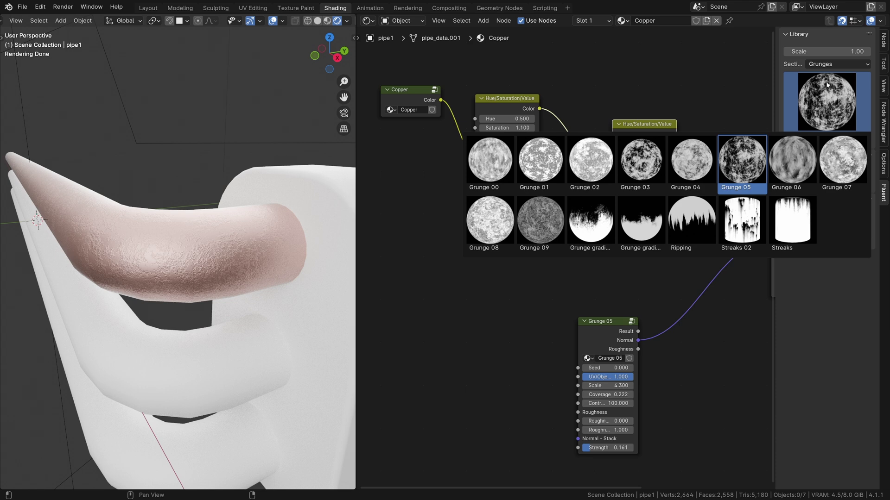
left_click(644, 170)
left_click_drag(564, 144, 615, 177)
left_click(504, 204)
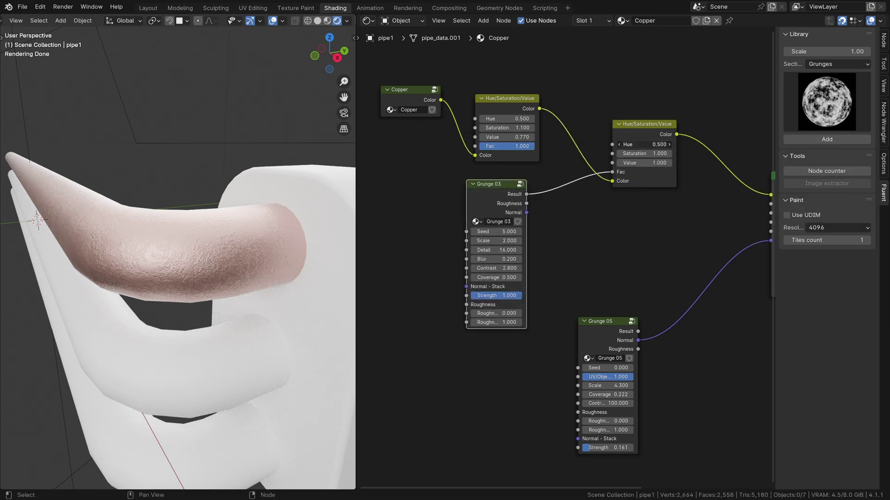
left_click_drag(644, 145, 547, 145)
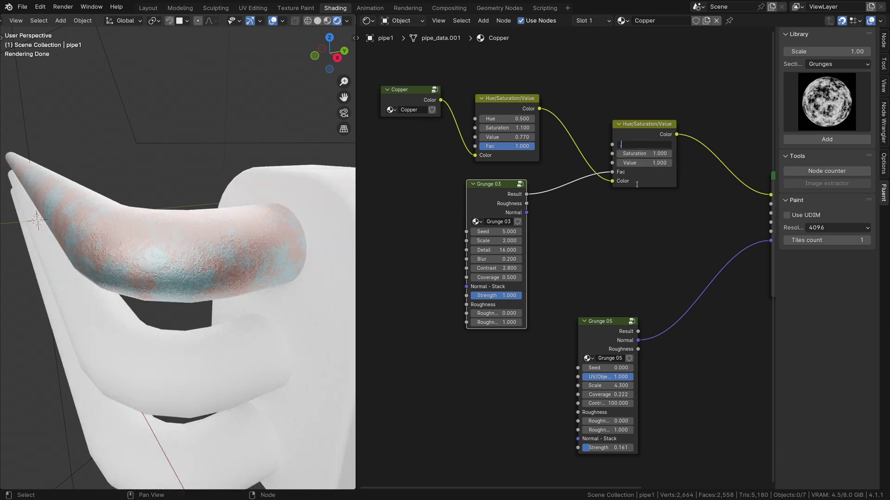
key("Return")
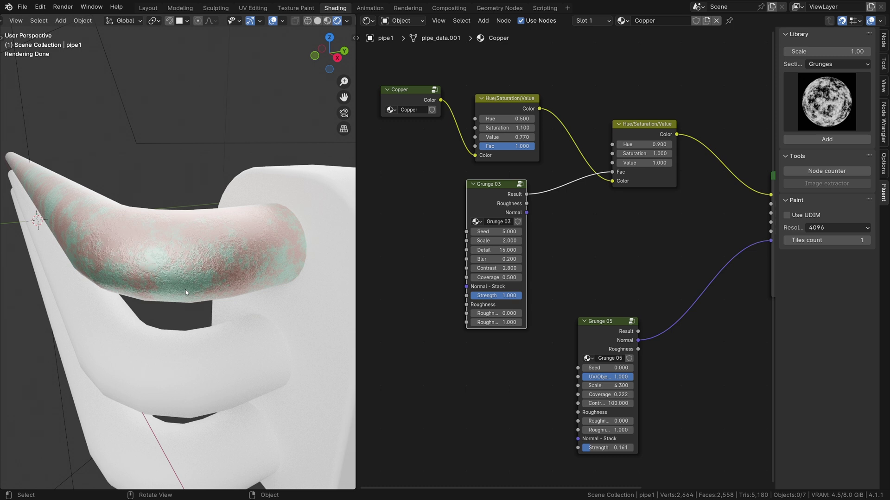
- Connect Grunge 03's Normal output to Grunge 05's Normal - Stack input and set Grunge 03's Strength to 0.265
middle_click_drag(540, 209, 476, 149)
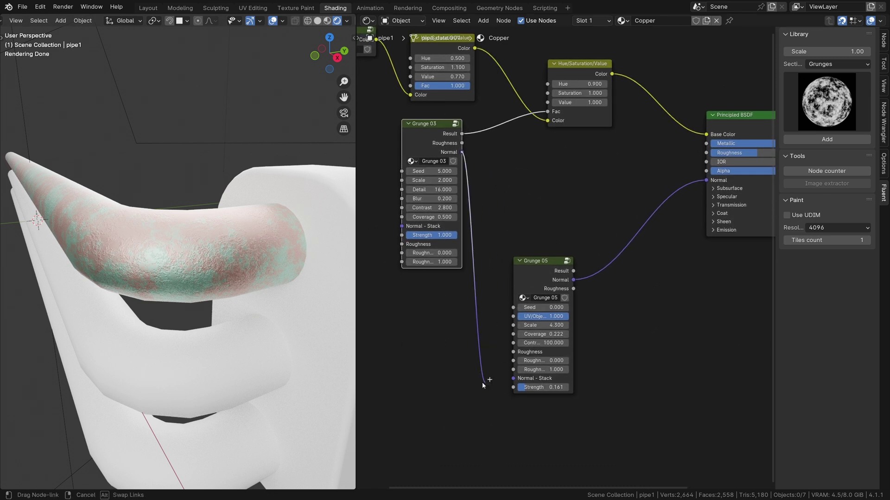
left_click_drag(484, 384, 513, 378)
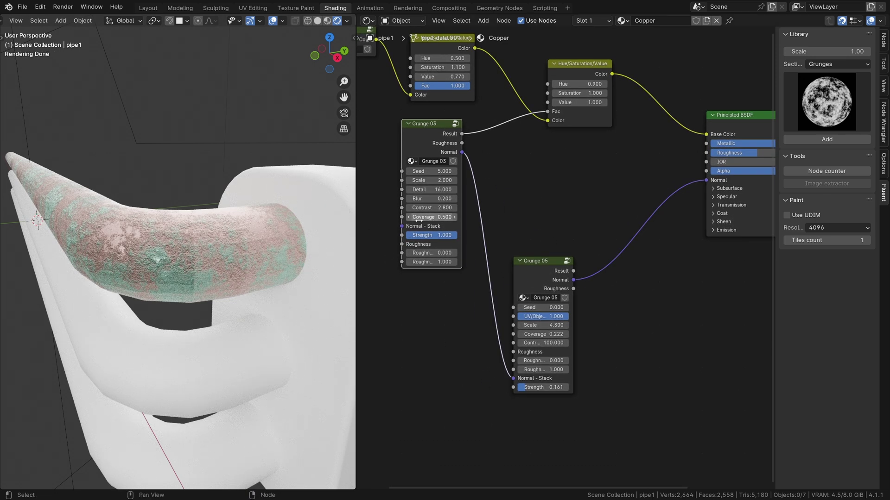
left_click_drag(450, 238, 412, 239)
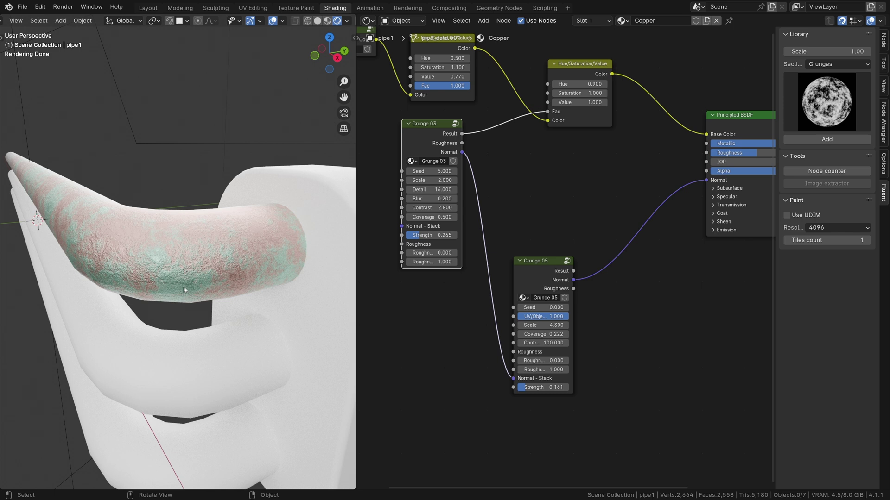
- Set the second Hue/Saturation/Value node's Value to 0.900
scroll(581, 137, "up", 2)
left_click(581, 143)
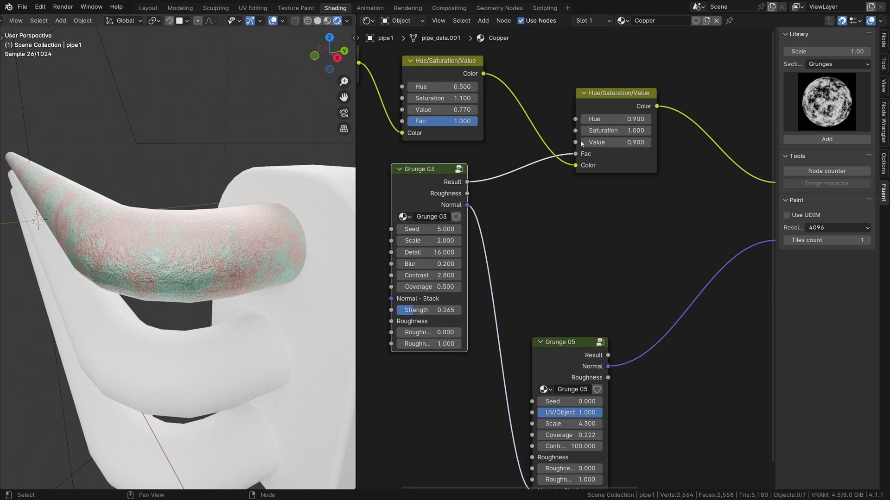
left_click(582, 143)
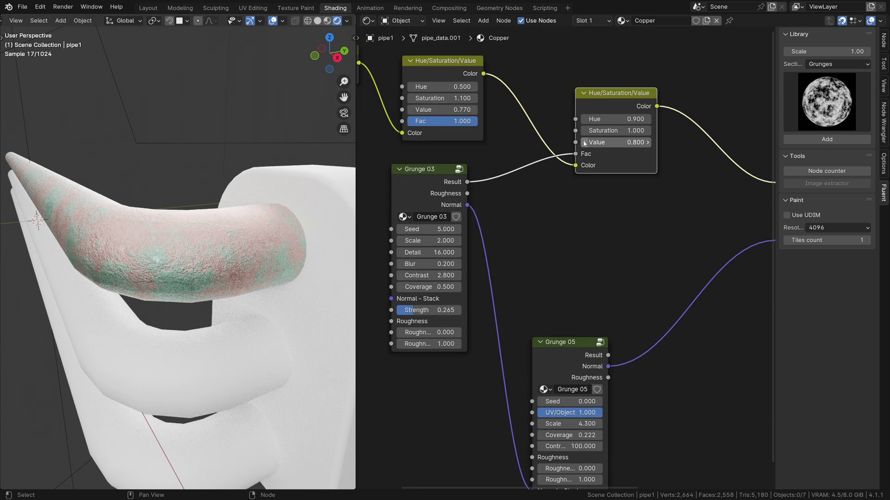
left_click(648, 143)
- Connect Grunge 03's Roughness output to the Principled BSDF's Roughness and set its two roughness values to 0.500 and 0.900
middle_click_drag(630, 278, 603, 212)
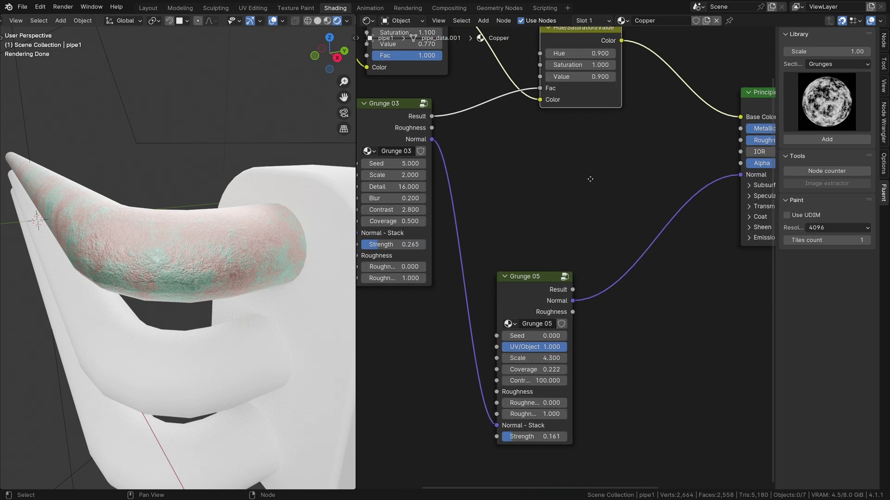
left_click_drag(457, 118, 616, 141)
middle_click_drag(459, 207, 678, 197)
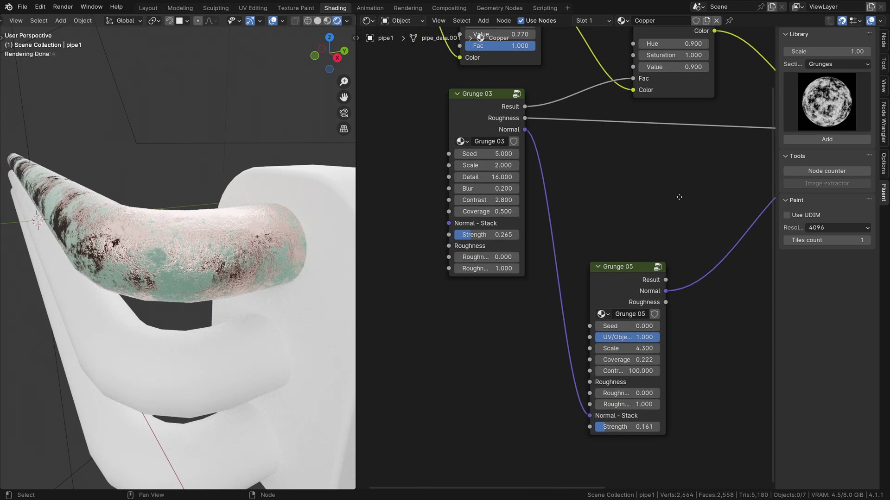
left_click_drag(485, 258, 510, 258)
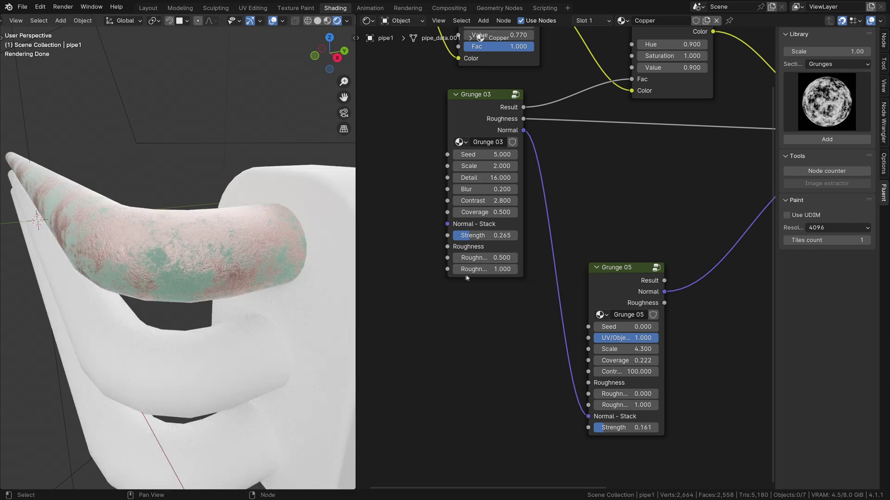
left_click_drag(486, 269, 463, 269)
- Set Grunge 05's Strength to 0.156 and Grunge 03's Coverage to 0.330
middle_click_drag(165, 288, 184, 218)
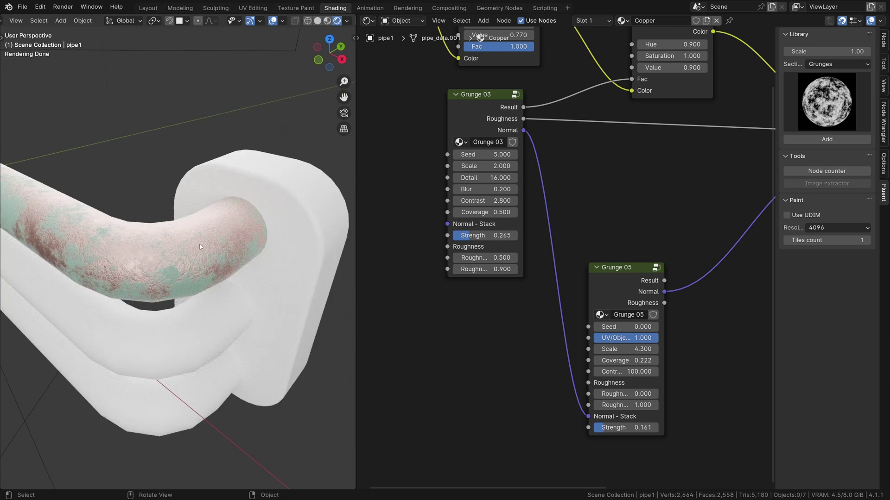
left_click_drag(607, 429, 604, 429)
middle_click_drag(167, 297, 149, 312)
left_click_drag(488, 213, 476, 212)
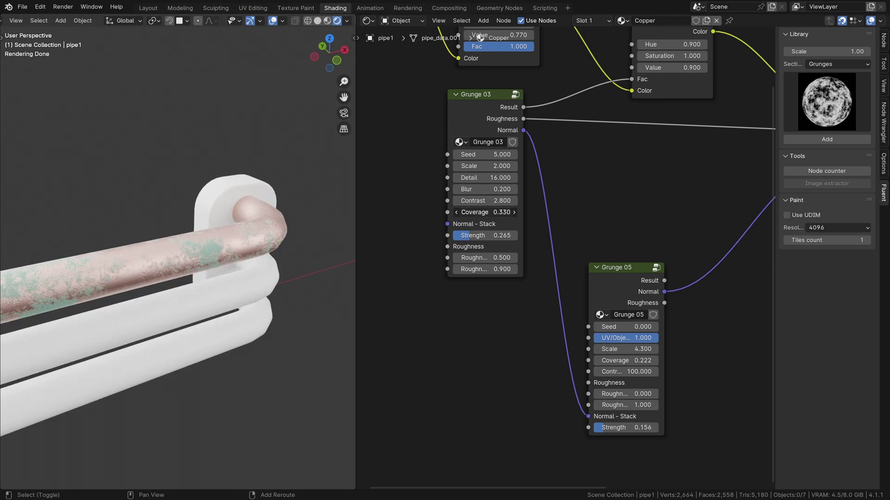
- Select the middle pipe, add a Fluent two-layer setup to its Rust material, and widen the node editor
middle_click_drag(218, 232, 301, 309)
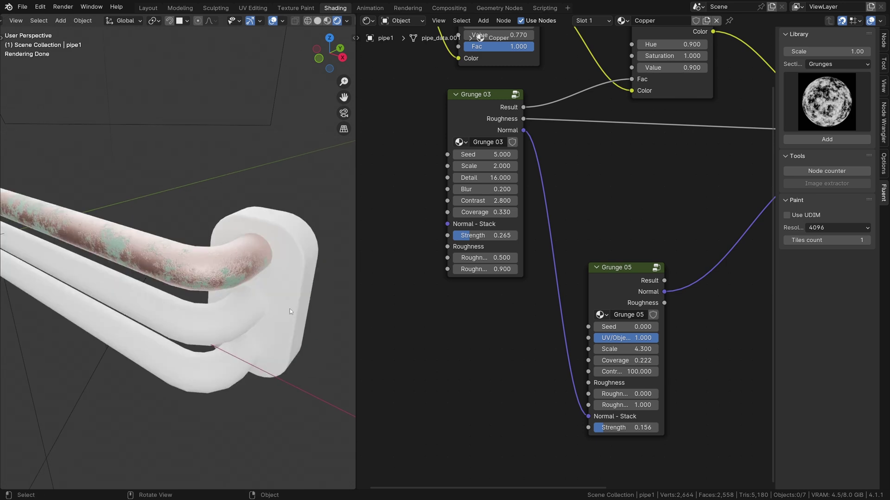
left_click(168, 297)
middle_click_drag(168, 297, 195, 270)
middle_click_drag(616, 278, 402, 311)
left_click(607, 167)
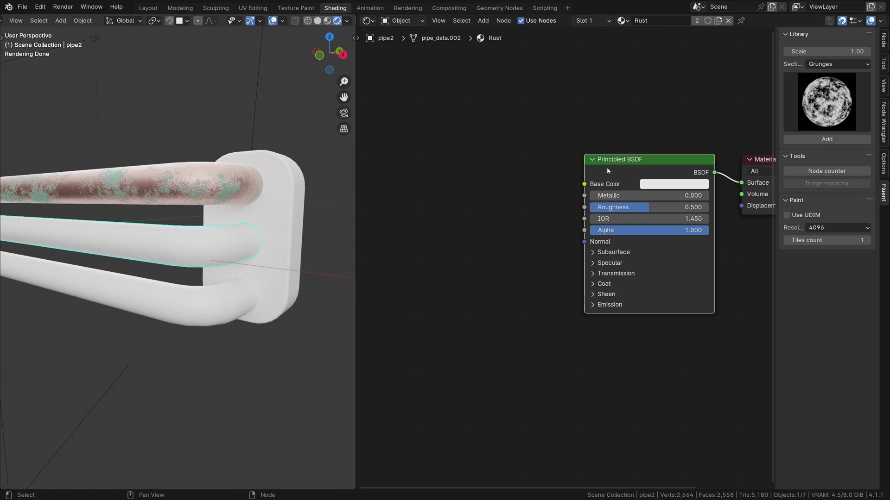
scroll(531, 210, "down", 7)
middle_click_drag(509, 214, 601, 221)
key("f")
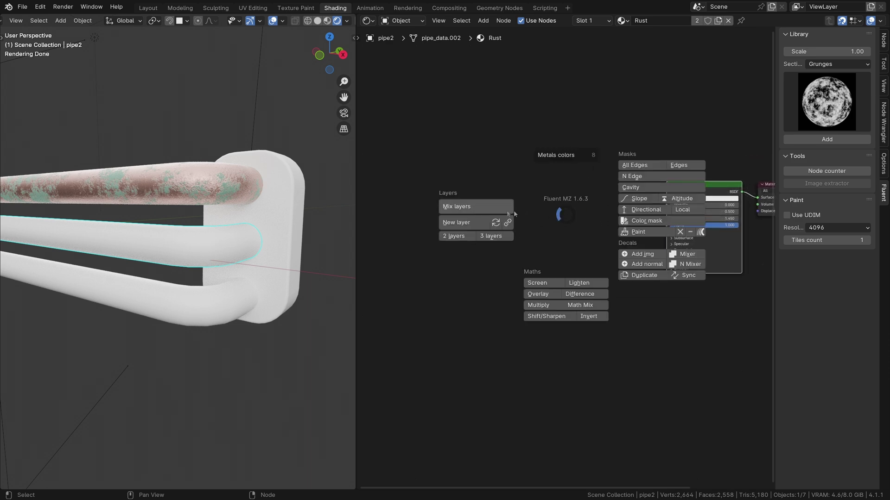
left_click(455, 236)
left_click_drag(356, 235, 224, 234)
scroll(417, 231, "up", 2)
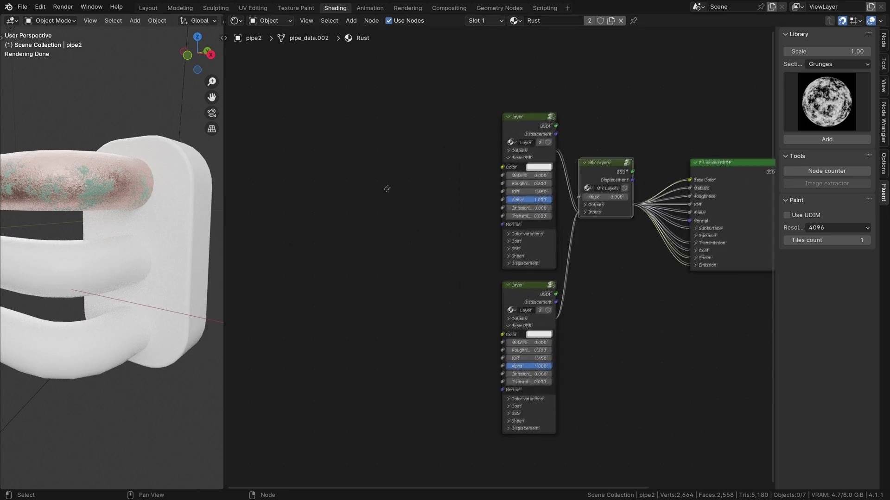
- Add an Iron metal colour node, connect it to the upper Layer's Color, and set that layer's Metallic to 1.000
key("f")
left_click(392, 106)
left_click(443, 105)
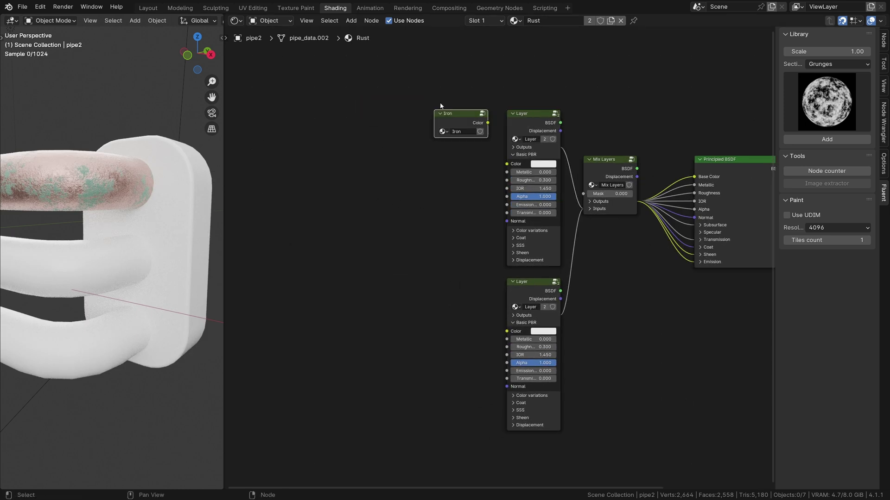
left_click(351, 190)
double_click(533, 172)
type("1")
key("Return")
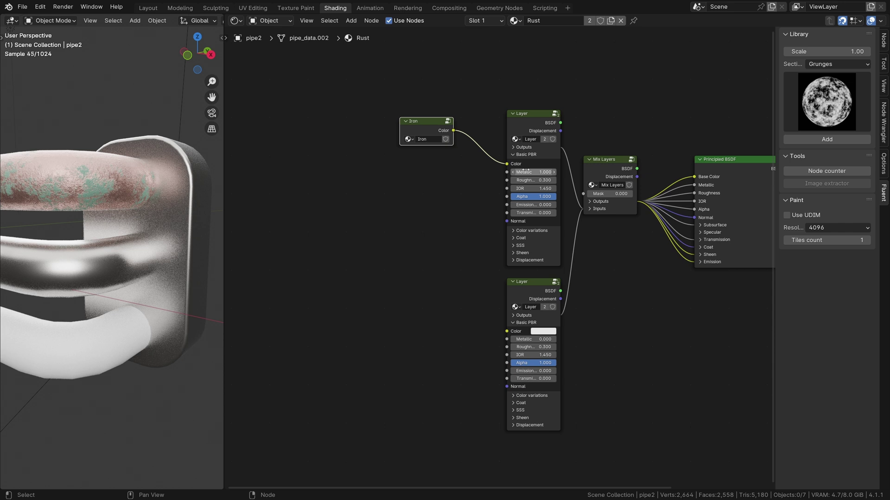
- Insert a Hue/Saturation/Value node between the Iron node and the upper Layer's Color input
middle_click_drag(464, 199, 498, 184)
middle_click_drag(177, 224, 159, 224)
middle_click_drag(46, 237, 73, 212, "shift")
left_click_drag(453, 114, 394, 115)
scroll(438, 121, "up", 3)
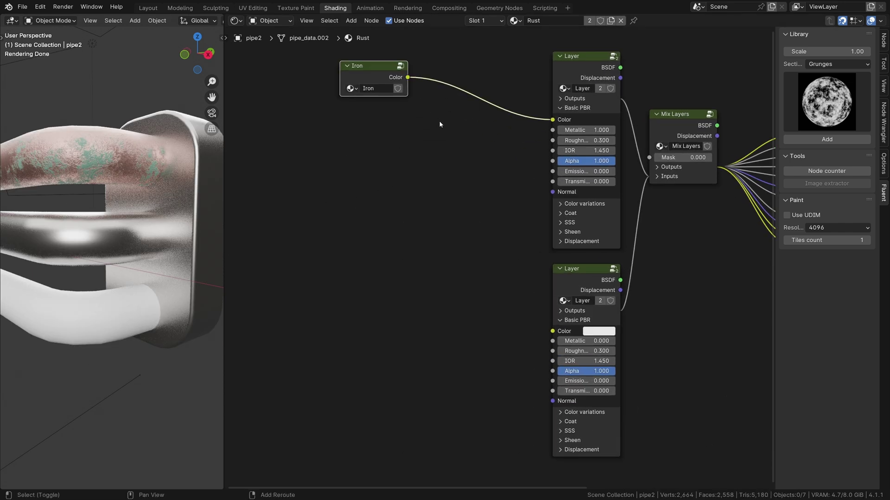
middle_click_drag(441, 123, 474, 195)
key("shift+a")
left_click(465, 174)
left_click(506, 192)
left_click(440, 133)
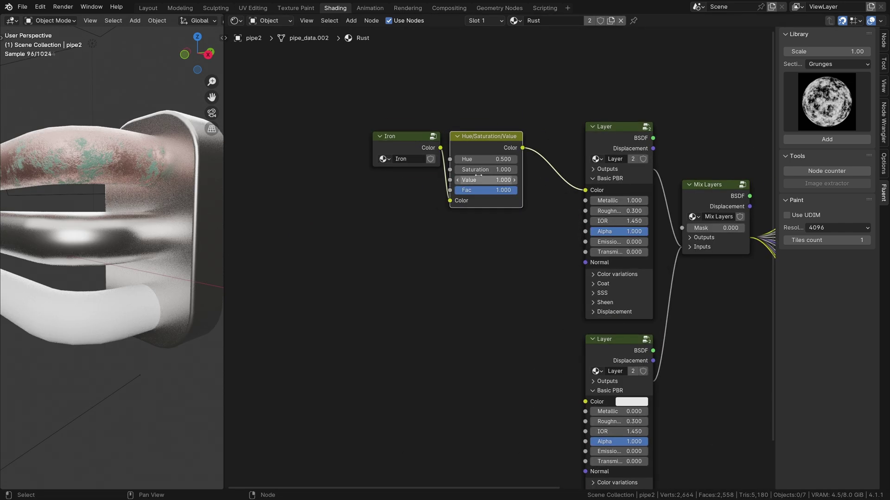
- Set the Value of the Hue/Saturation/Value node after Iron to 0.800
left_click(459, 181)
left_click(459, 182)
left_click(459, 180)
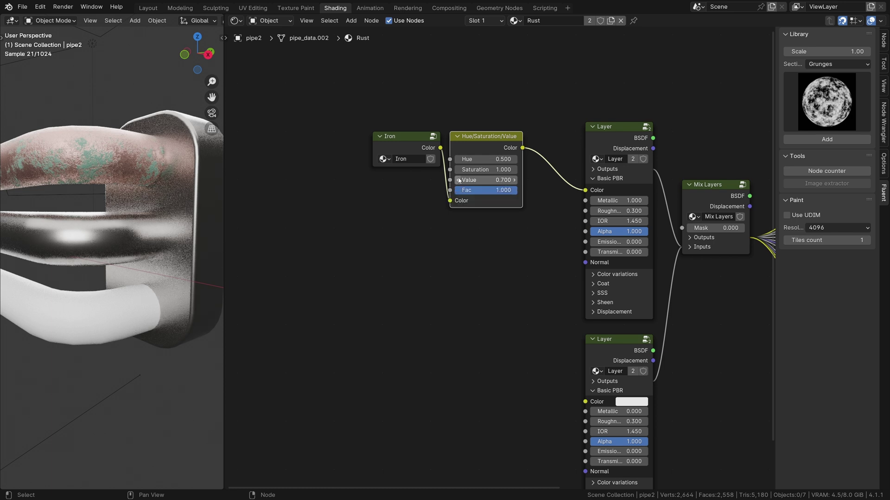
left_click(514, 180)
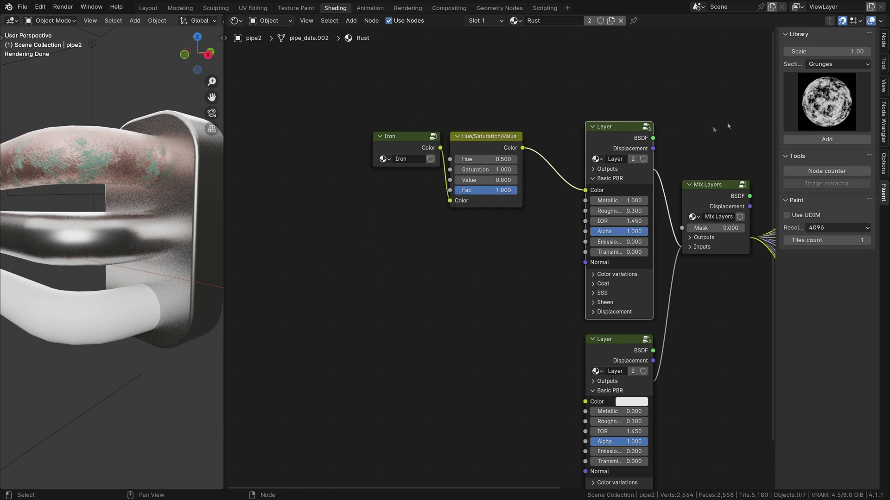
- Add a Grunge 03 node and connect its Roughness and Normal outputs to the upper Layer's matching inputs
left_click(830, 93)
left_click(648, 170)
left_click(505, 238)
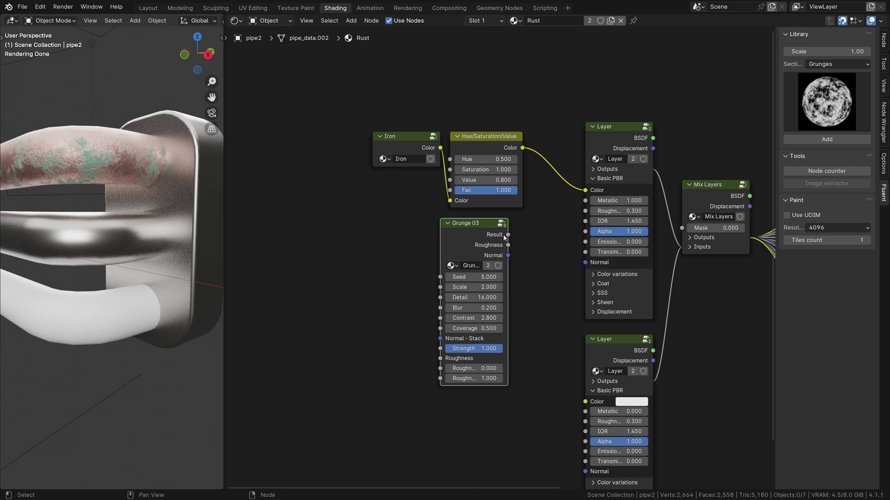
left_click_drag(528, 227, 586, 211)
left_click_drag(508, 257, 585, 262)
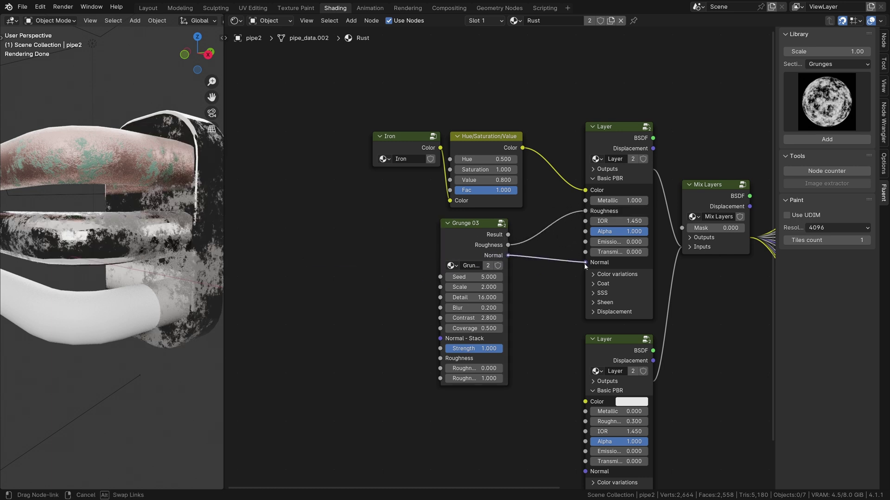
- Set Grunge 03's Strength to 0.094 and its two roughness values to 0.500 and 0.600
left_click_drag(506, 352, 447, 357)
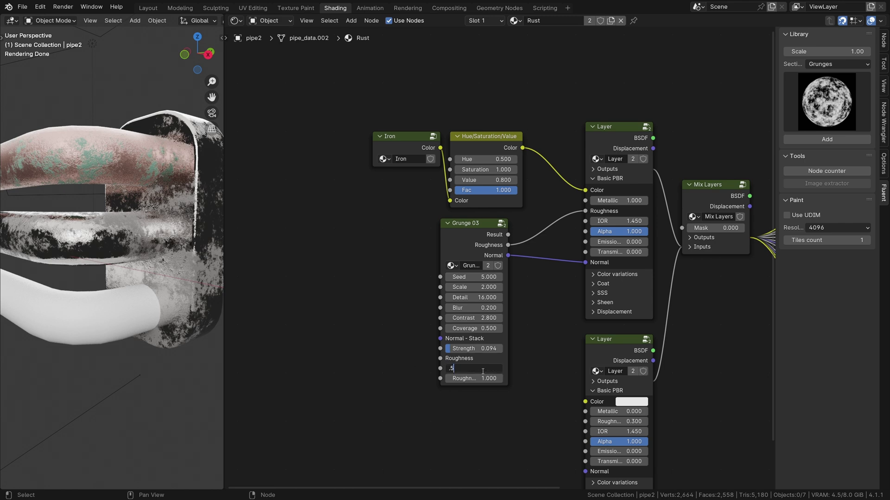
key("Return")
key("Return")
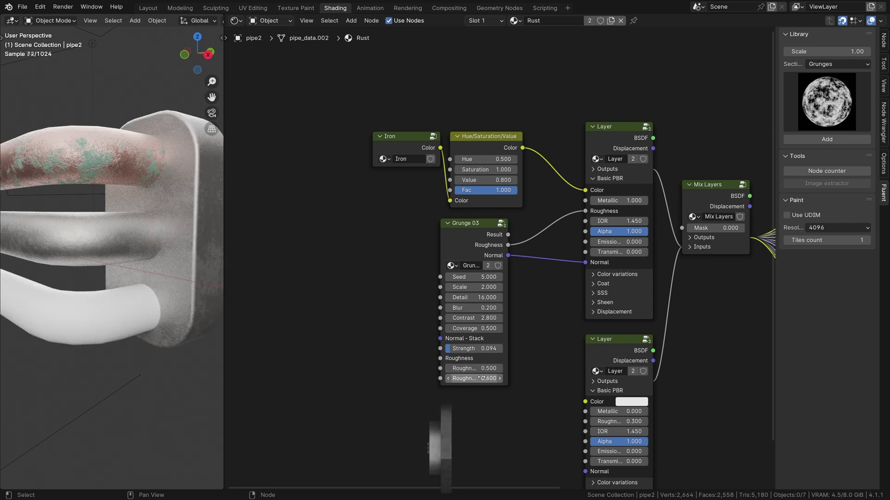
- Add a Rust node from the Metal library section and place it beside the lower Layer node
middle_click_drag(93, 218, 151, 322)
middle_click_drag(533, 373, 443, 274)
mouse_move(526, 241)
left_mouse_down()
mouse_move(554, 269)
mouse_move(526, 250)
left_mouse_up()
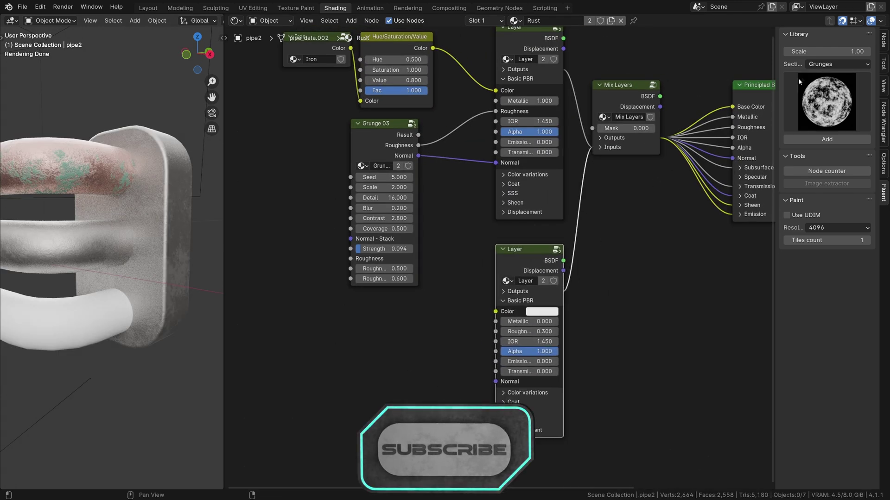
left_click(823, 64)
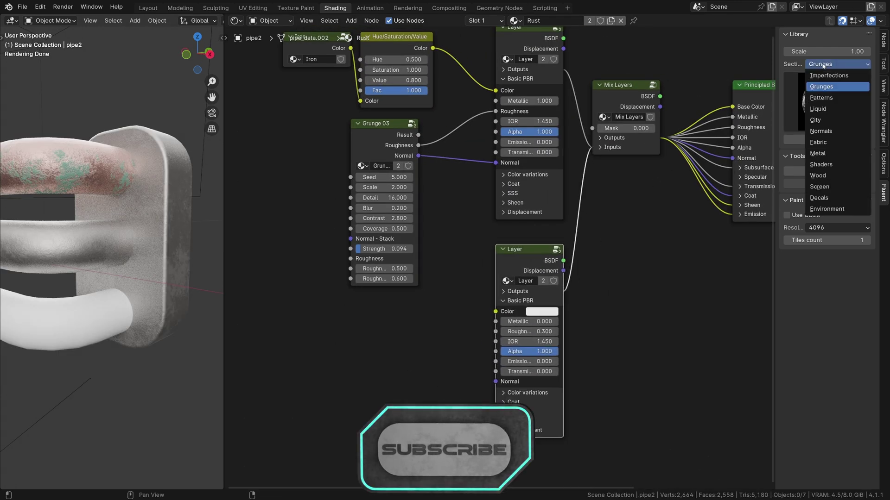
left_click(817, 153)
left_click(836, 95)
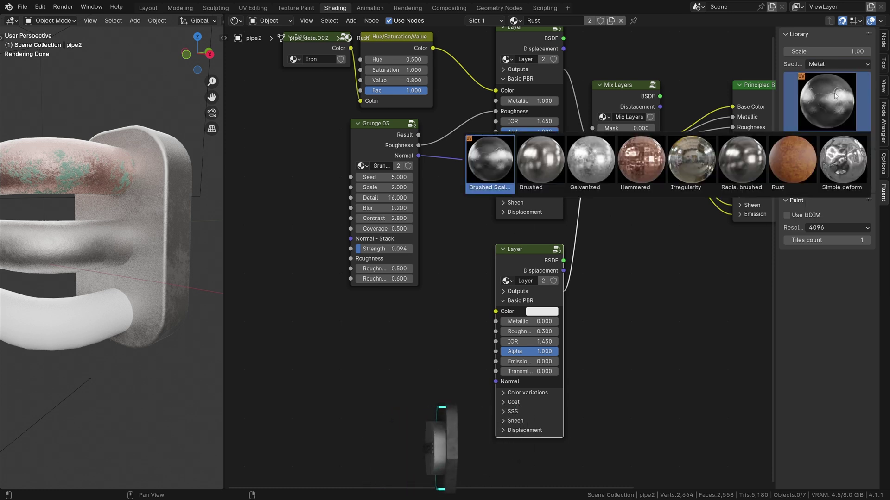
left_click(793, 160)
left_click(440, 321)
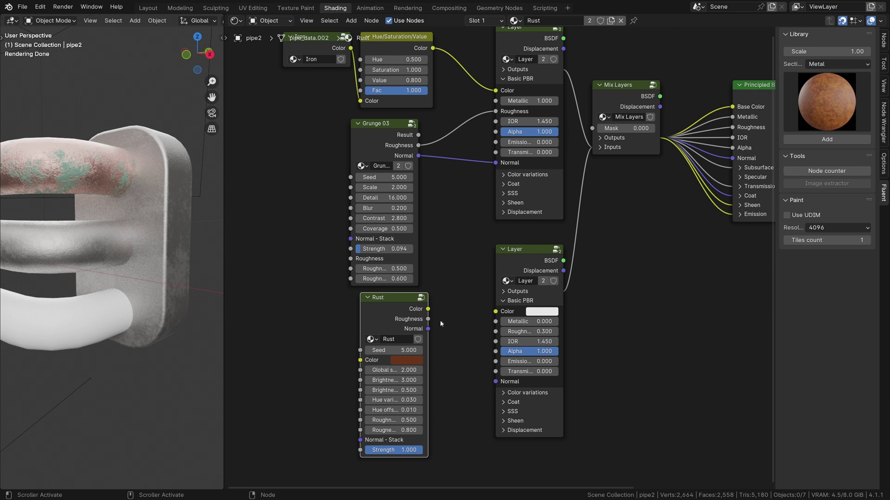
- Connect the Rust node's Color, Roughness and Normal to the lower Layer, set that layer's Metallic to 1.000, and move both nodes lower
left_click_drag(428, 309, 496, 332)
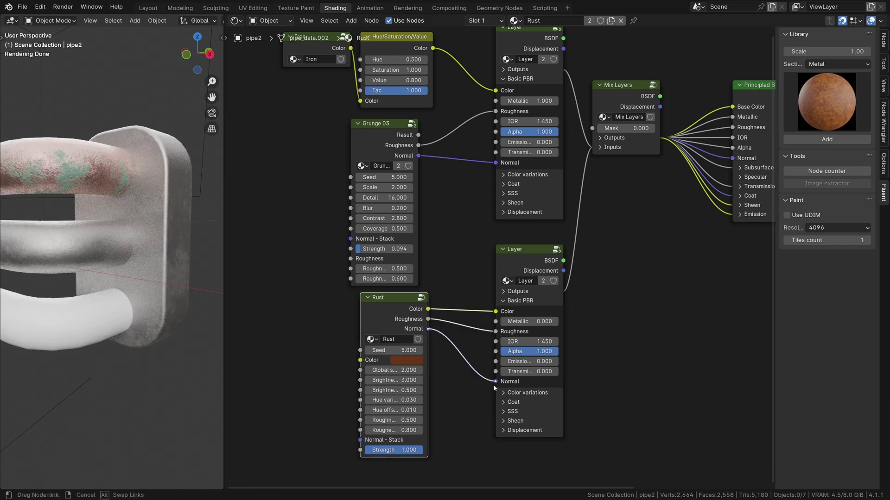
left_click_drag(493, 389, 495, 384)
left_click_drag(507, 322, 556, 321)
middle_click_drag(409, 300, 473, 240)
left_click_drag(473, 240, 444, 327)
left_click_drag(580, 201, 562, 278)
- Add a second Grunge 03 node from the Grunges library section
scroll(647, 199, "up", 1)
middle_click_drag(649, 196, 616, 265)
left_click(668, 88)
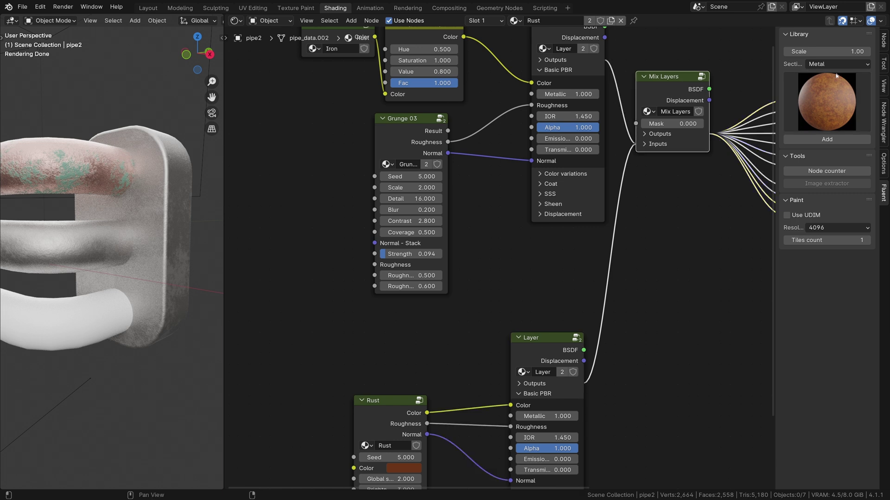
left_click(836, 65)
left_click(828, 88)
left_click(828, 139)
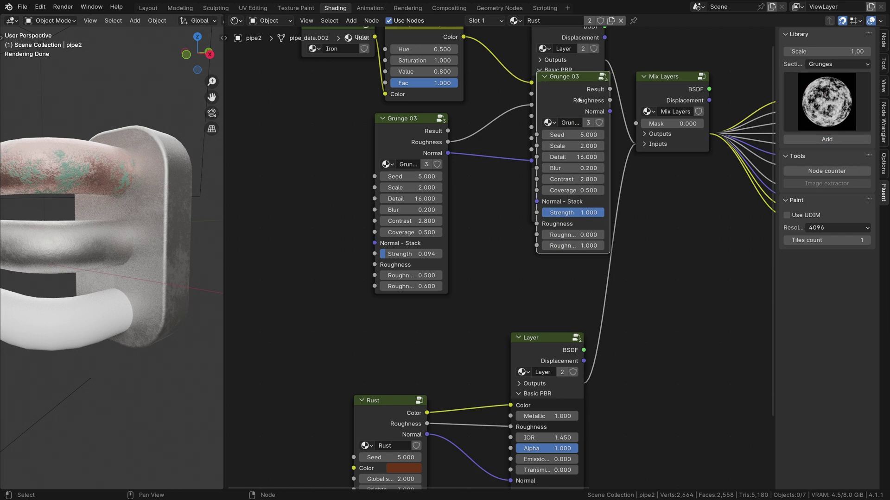
- Place the new Grunge 03 between the two layers and connect its Result to the Mix Layers Mask
scroll(668, 223, "down", 3)
middle_click_drag(667, 222, 665, 118)
left_click_drag(630, 391, 433, 235)
left_click_drag(450, 259, 475, 372)
middle_click_drag(671, 95, 677, 162)
left_click_drag(591, 68, 647, 105)
- Frame the rusted pipes closely in the viewport and limit rendering to a region around them
mouse_move(131, 250)
middle_mouse_down()
mouse_move(142, 272)
mouse_move(111, 402)
mouse_move(134, 254)
middle_mouse_up()
middle_click_drag(134, 254, 120, 283, "shift")
middle_click_drag(121, 284, 115, 251, "shift")
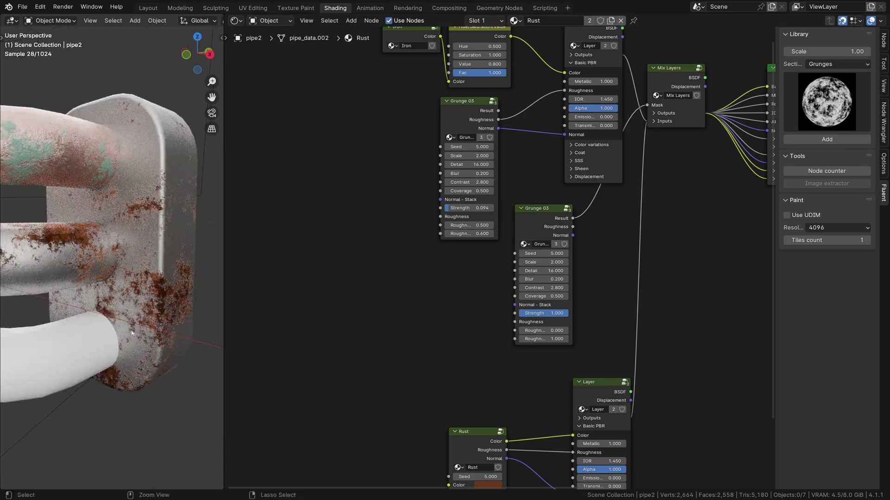
scroll(120, 278, "up", 3)
left_click_drag(21, 114, 210, 382)
- Set the mask Grunge 03's Seed to 6.170 and Detail to 9.000
middle_click_drag(484, 369, 452, 300)
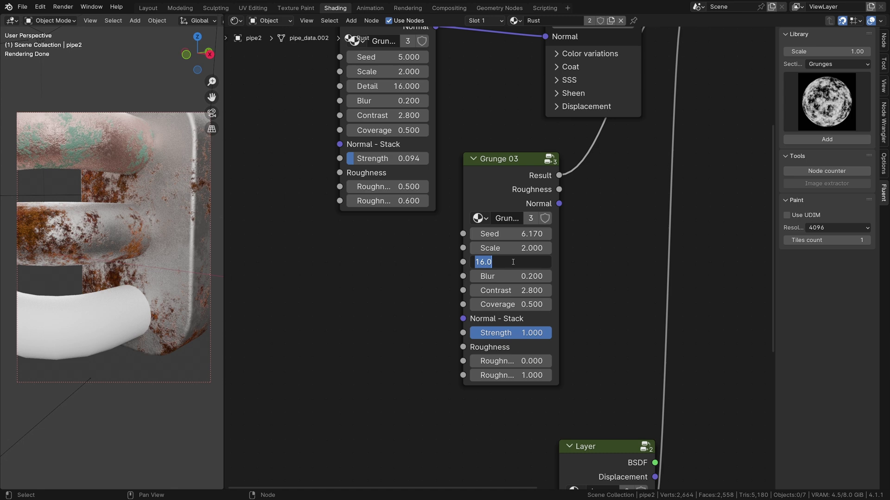
type("9")
key("Return")
- Set the mask Grunge 03's Blur to 0.300, Contrast to 3.930 and Coverage to 0.340
middle_click_drag(116, 260, 131, 283)
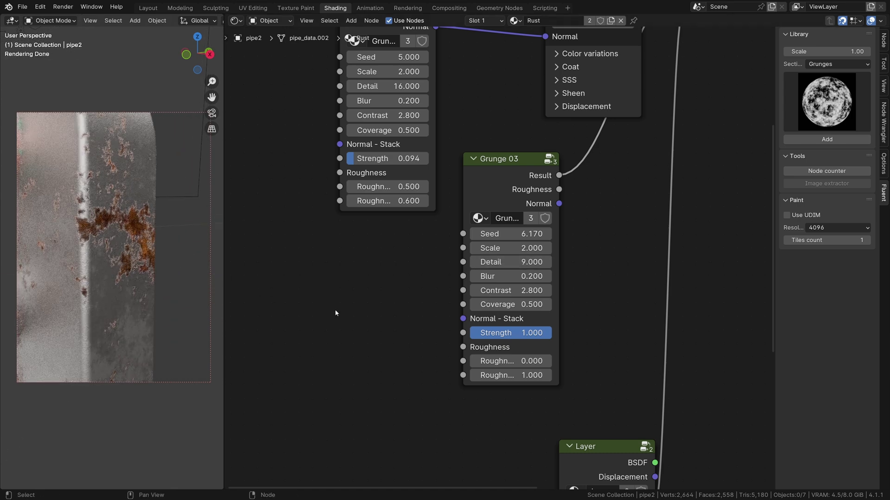
left_click(548, 276)
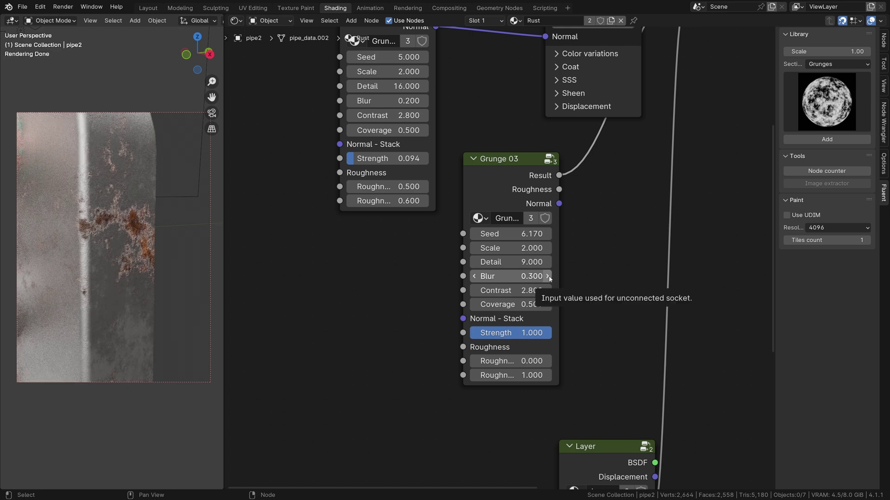
left_click_drag(532, 291, 585, 291, "shift")
scroll(117, 284, "down", 7)
middle_click_drag(117, 284, 171, 237, "shift")
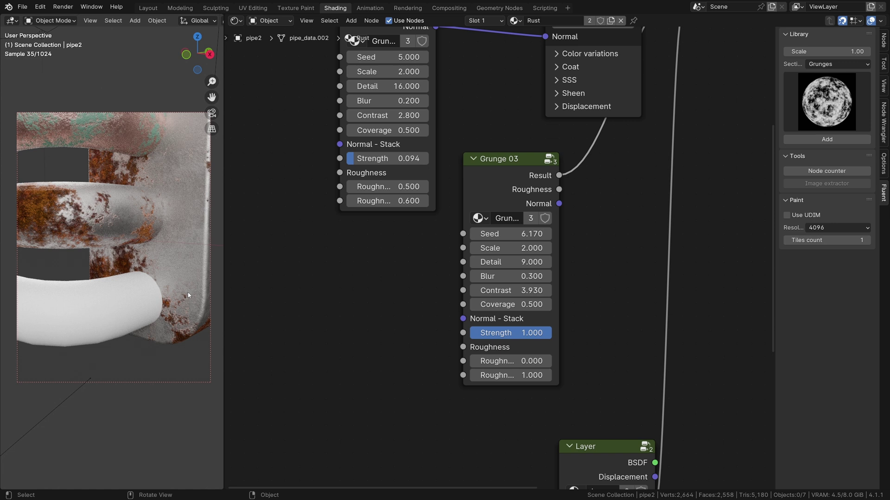
left_click_drag(510, 305, 417, 317, "shift")
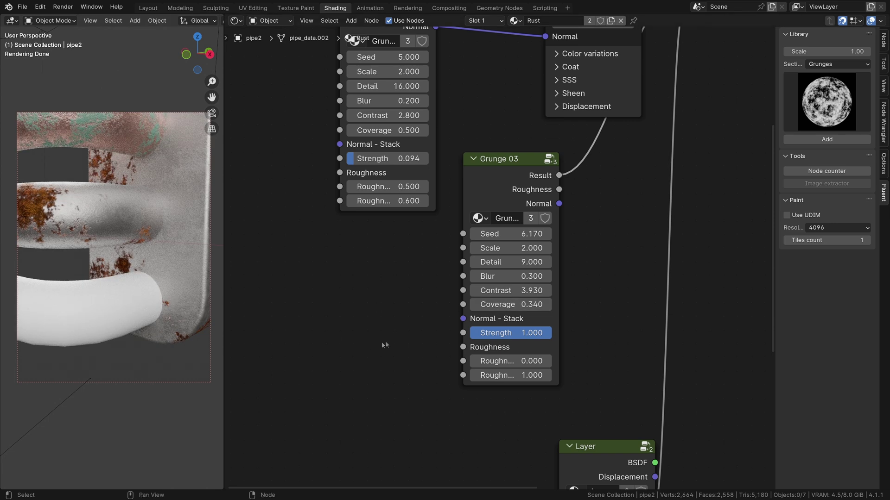
- Adjust the Rust node's colour to Saturation 0.805 and Value 0.244
middle_click_drag(402, 295, 400, 361, "ctrl")
mouse_move(156, 264)
middle_mouse_down()
mouse_move(162, 401)
mouse_move(172, 268)
middle_mouse_up()
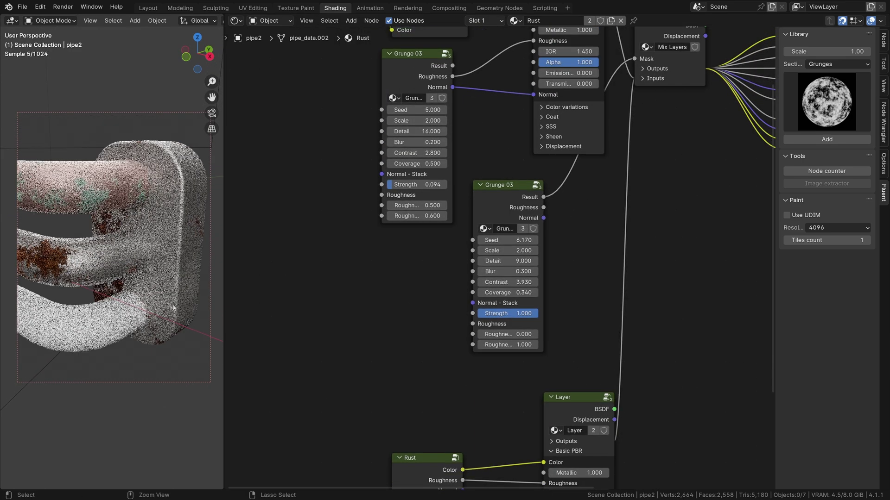
middle_click_drag(533, 384, 546, 124)
middle_click_drag(523, 242, 518, 232)
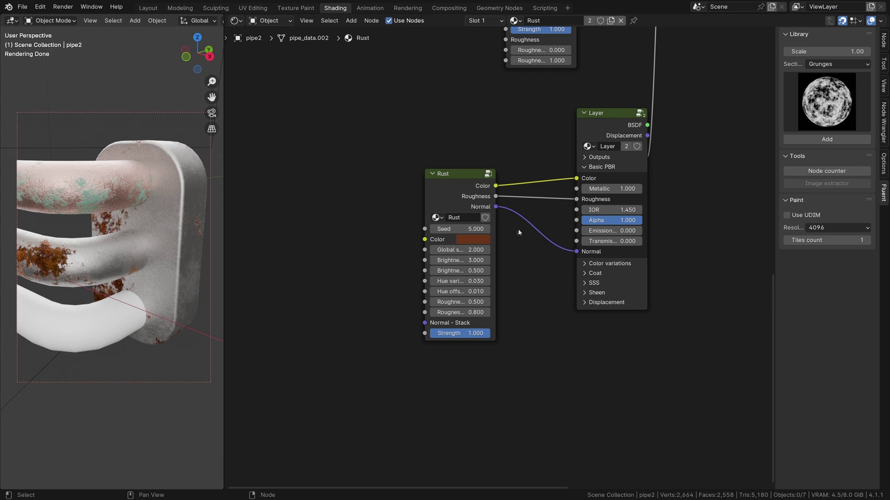
left_click(488, 238)
left_click_drag(559, 133, 558, 123)
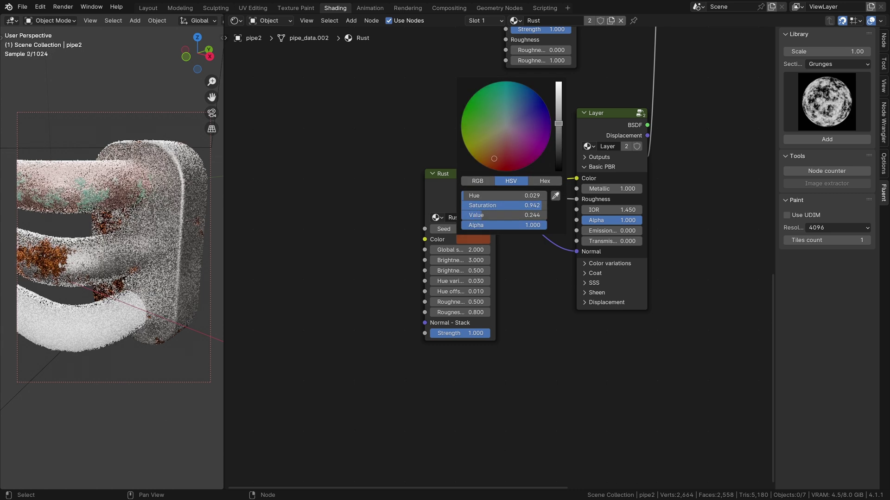
left_click_drag(533, 205, 526, 206)
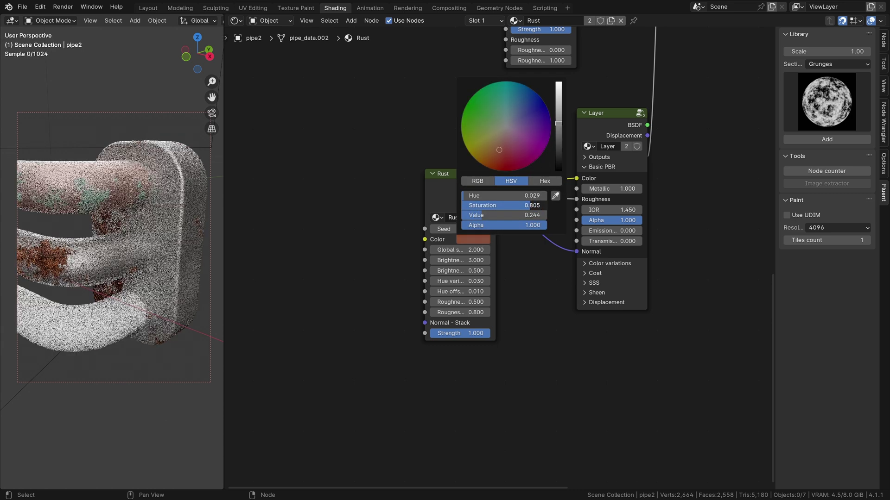
middle_click_drag(154, 261, 149, 247)
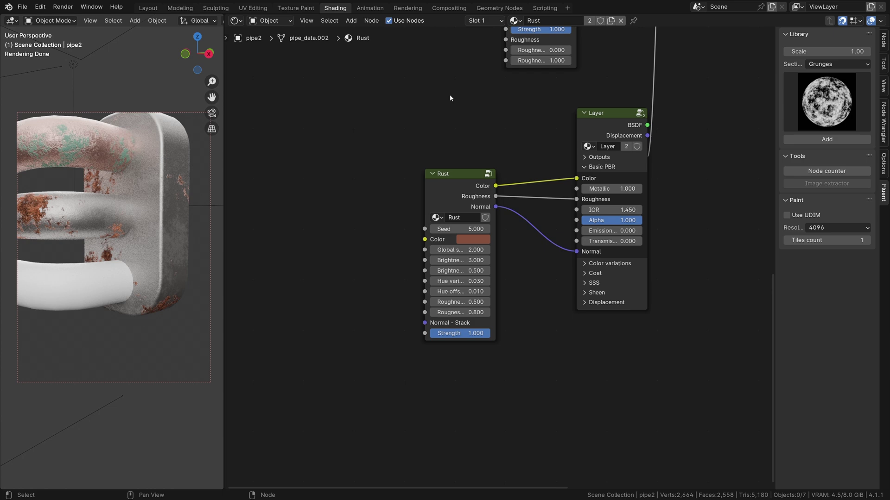
- Move the mask Grunge 03 aside and insert a Lighten node between its Result and the Mix Layers Mask
middle_click_drag(415, 164, 322, 355)
middle_click_drag(447, 276, 496, 396)
left_click_drag(493, 216, 403, 277)
mouse_move(165, 212)
middle_mouse_down("ctrl")
mouse_move(160, 189)
mouse_move(154, 202)
middle_mouse_up("ctrl")
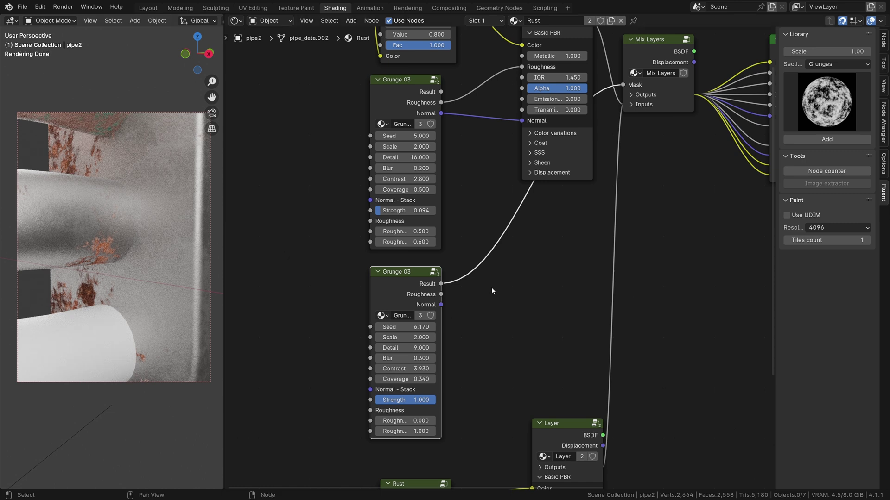
key("f")
left_click(505, 355)
left_click_drag(307, 278, 506, 248)
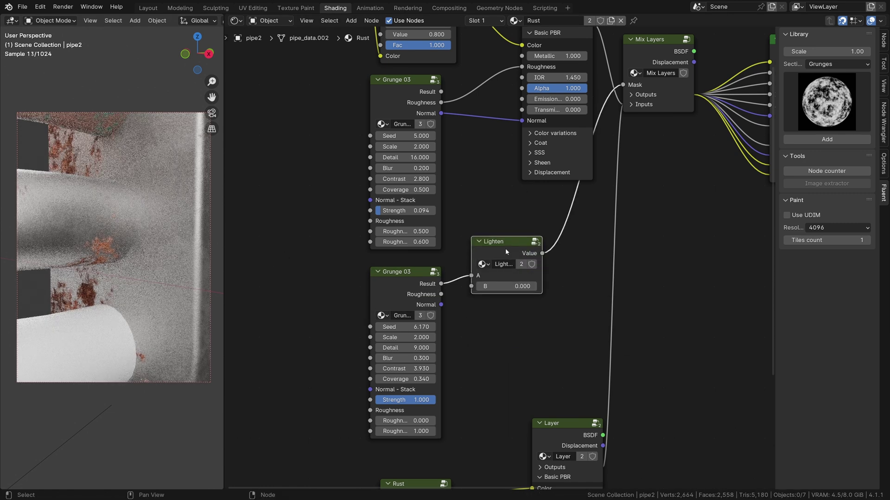
- Add a Cavity mask node and connect its Mask output to the Lighten node's B input
key("f")
left_click(577, 218)
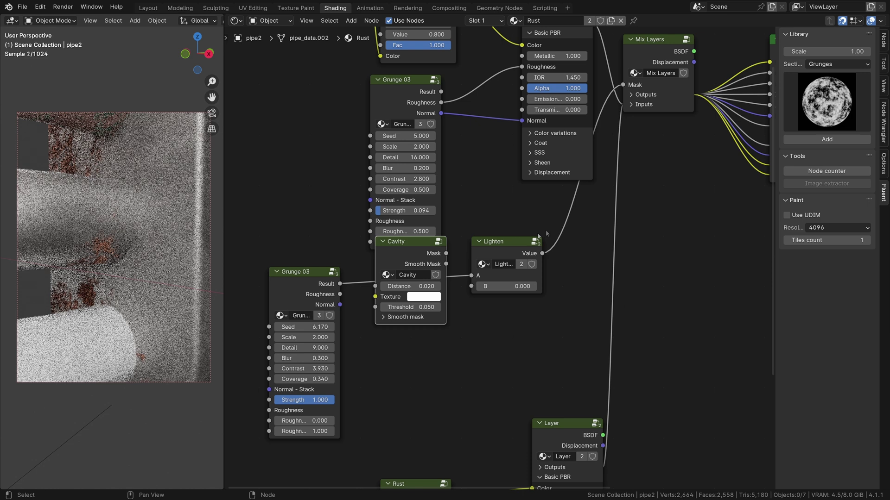
left_click(404, 307)
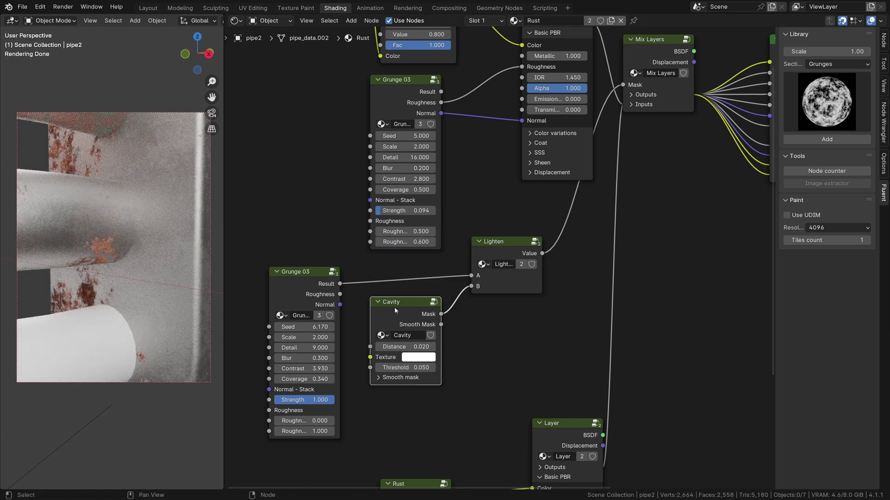
- Inside the Cavity node group, turn off Only Local on the Ambient Occlusion node and return to the Rust material
key("Tab")
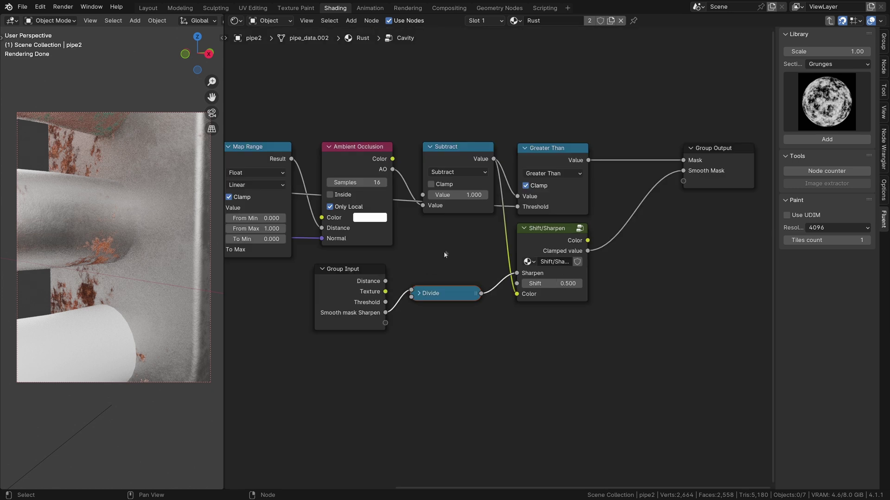
left_click(332, 210)
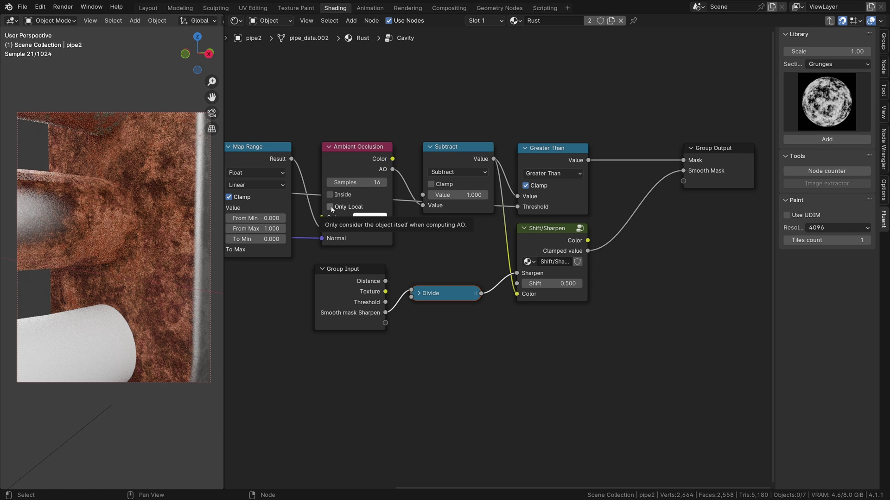
key("Tab")
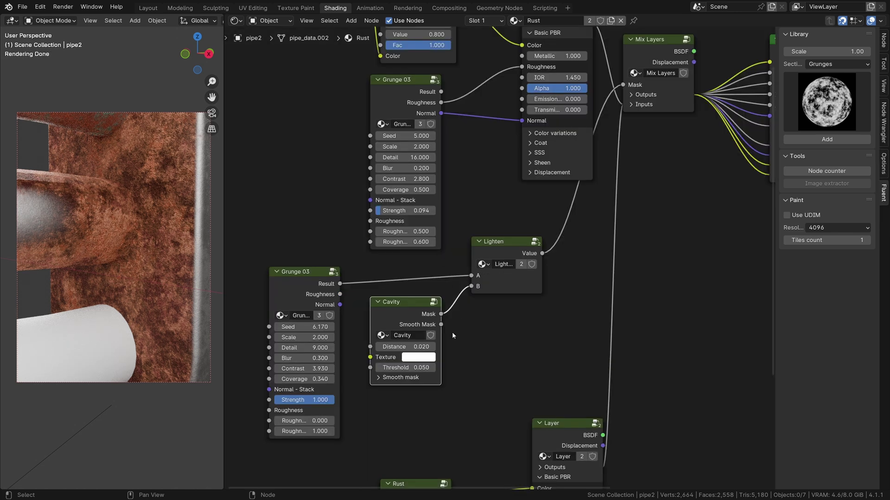
- Set the Cavity node's Distance to 0.001
mouse_move(419, 346)
left_mouse_down()
mouse_move(436, 347)
mouse_move(419, 347)
left_mouse_up()
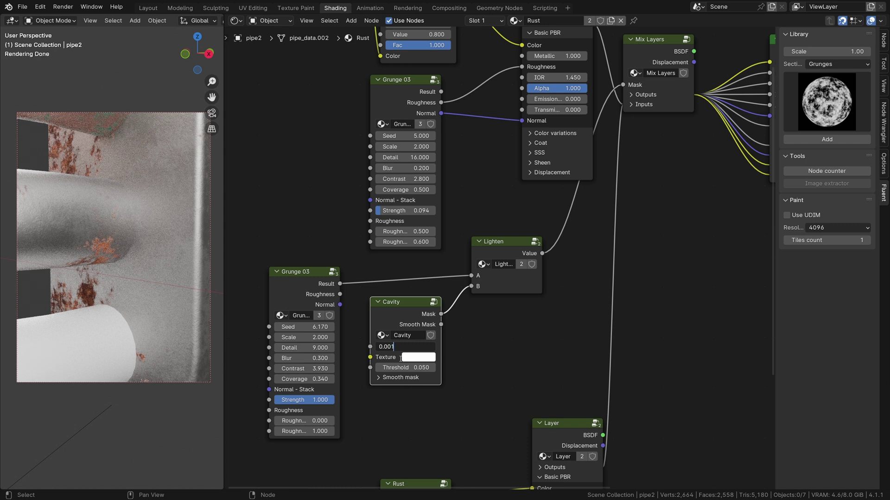
type("0.001")
key("Return")
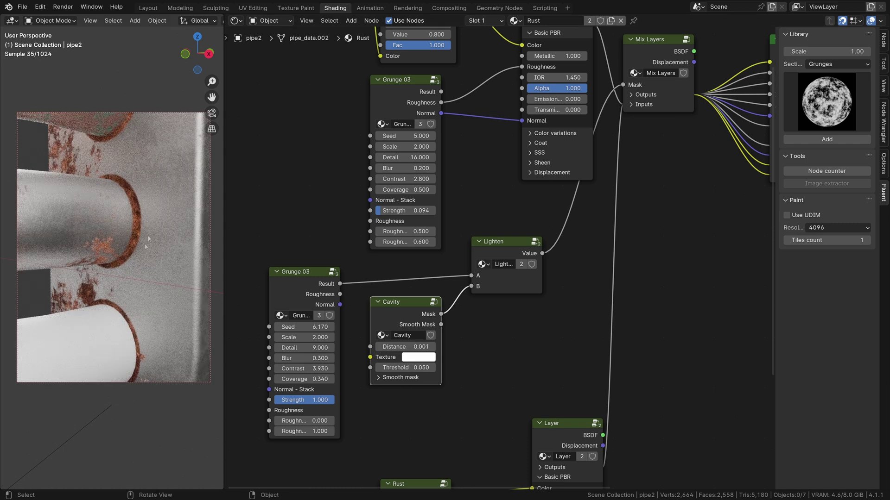
- Duplicate the mask Grunge 03 node and connect the copy's Result to the Cavity node's Texture input
middle_click_drag(157, 199, 136, 241)
key("shift+d")
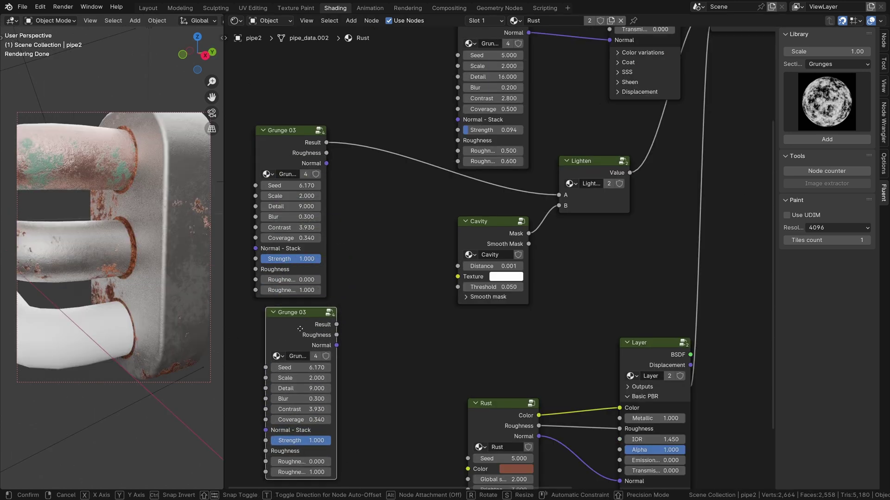
left_click(303, 327)
left_click_drag(299, 302, 383, 319)
left_click_drag(461, 278, 461, 278)
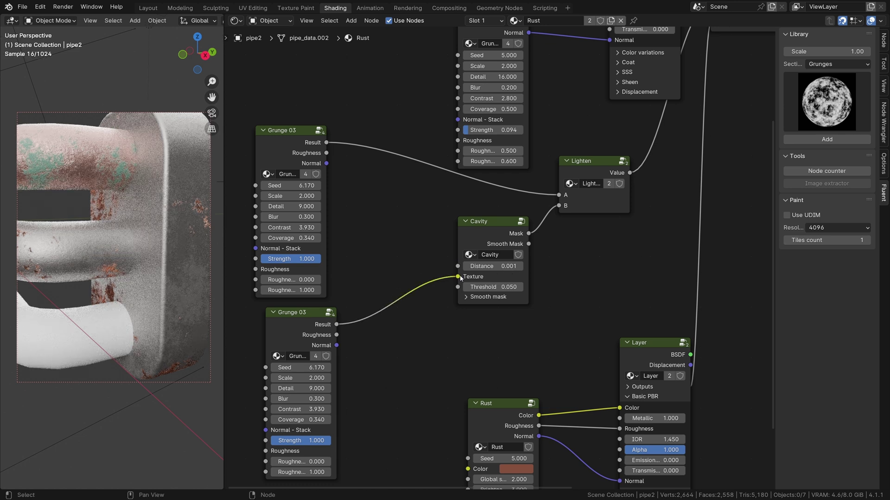
- Set the duplicated Grunge 03's Seed to 7.370 and increase its Coverage
left_click_drag(309, 367, 346, 368)
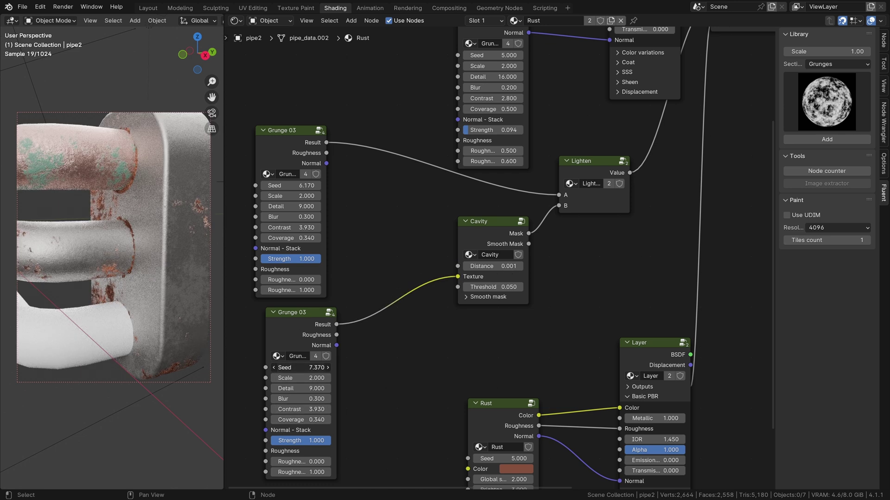
left_click_drag(297, 419, 315, 420)
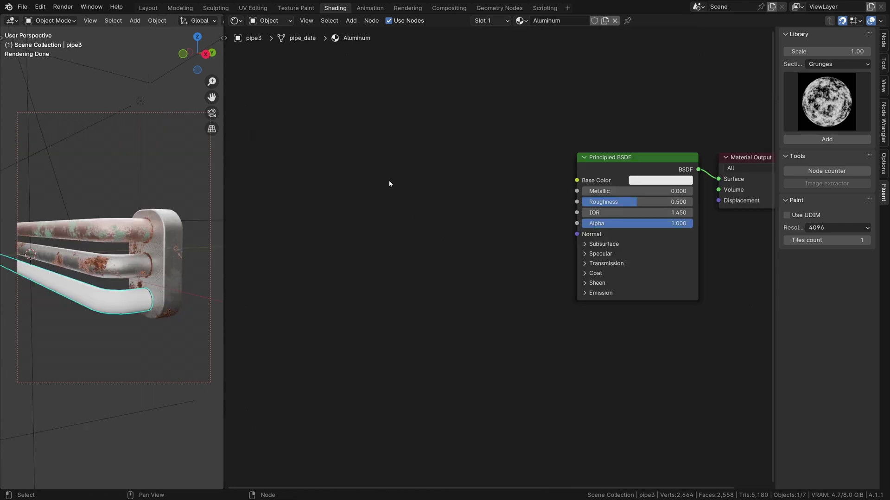
- In pipe3's Aluminum material, connect a new Aluminium metal colour node to the Principled BSDF's Base Color and set Metallic to 1.000
key("f")
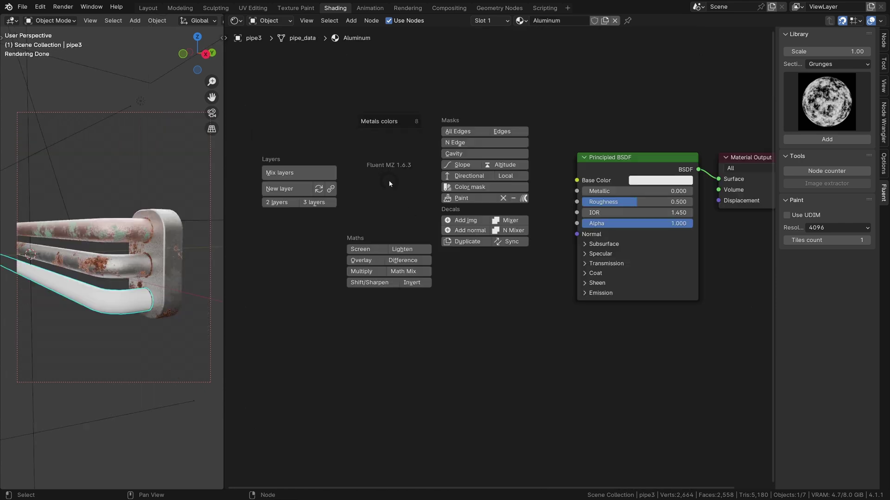
mouse_move(374, 124)
left_click(450, 132)
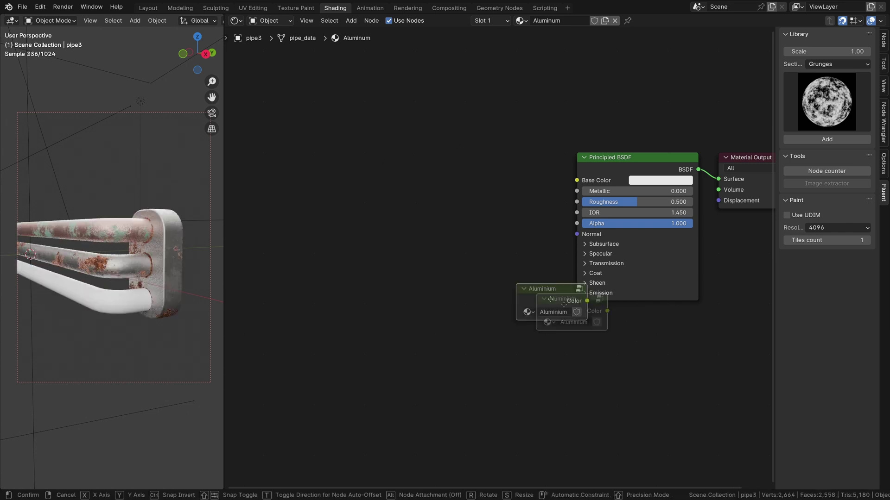
left_click(412, 154)
left_click_drag(405, 149, 577, 180)
left_click_drag(598, 191, 674, 191)
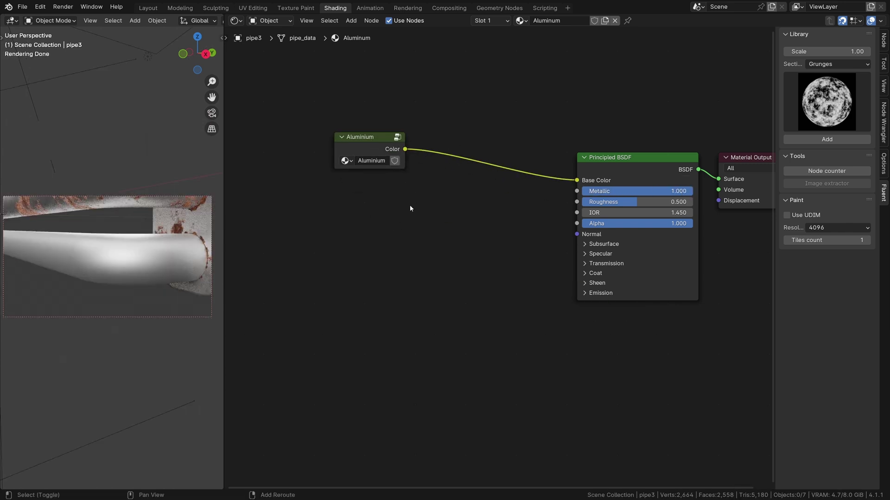
- Insert a Hue/Saturation/Value node between the Aluminium colour and the Principled BSDF and set its Value to 0.680
key("shift+a")
type("hu")
key("Return")
left_click(421, 134)
left_click_drag(373, 140, 292, 141)
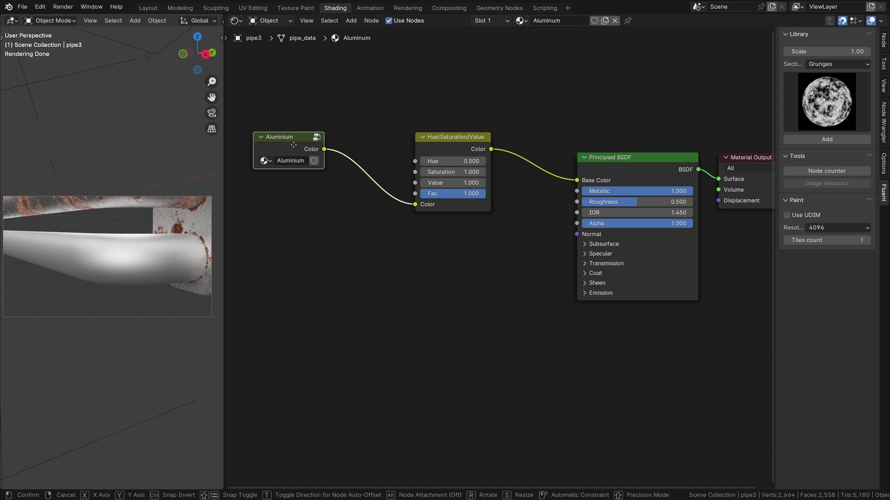
left_click_drag(443, 141, 382, 142)
left_click_drag(392, 182, 366, 183)
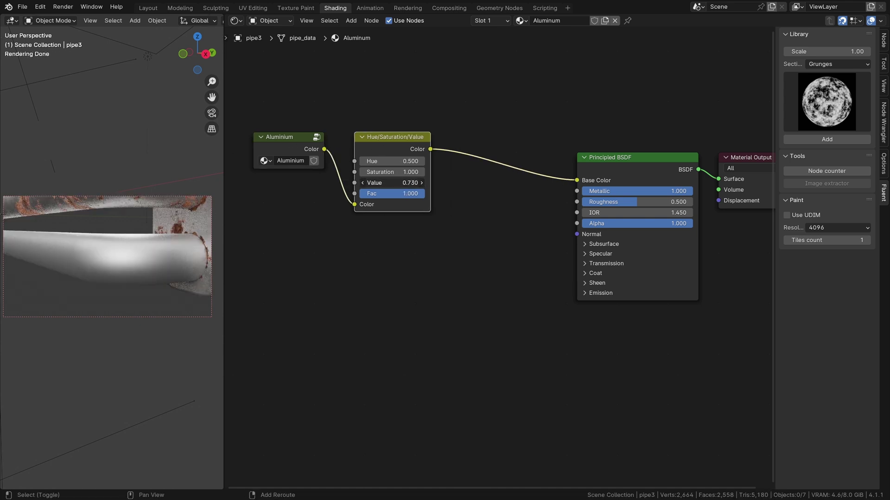
- Insert a duplicate Hue/Saturation/Value node before the Principled BSDF and drive its Fac with a new Grunge 03 node's Result
key("shift+d")
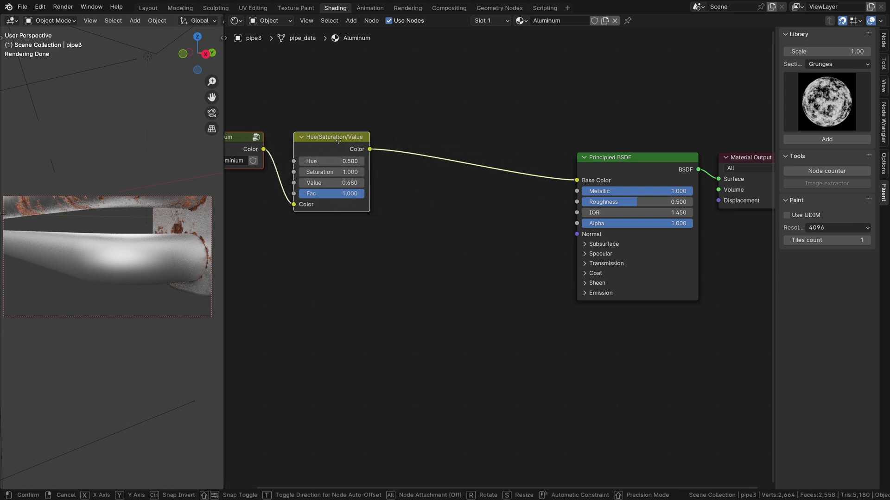
left_click(478, 144)
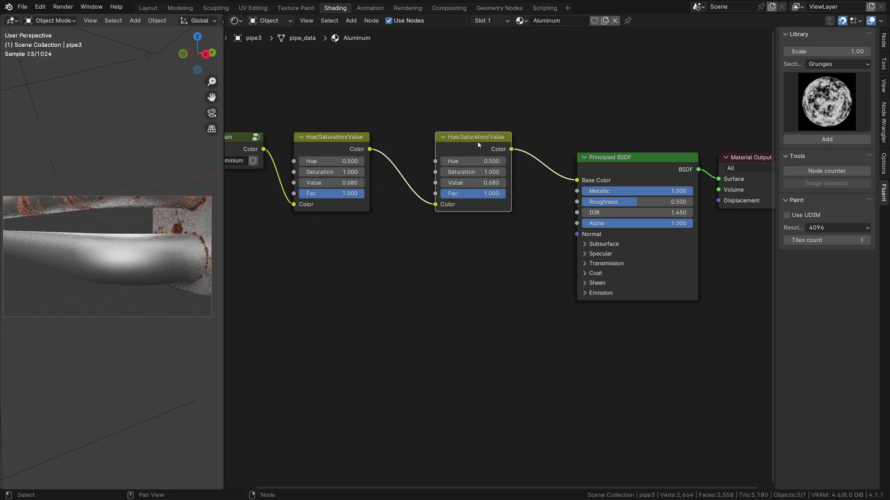
left_click(837, 94)
left_click(639, 155)
left_click(355, 242)
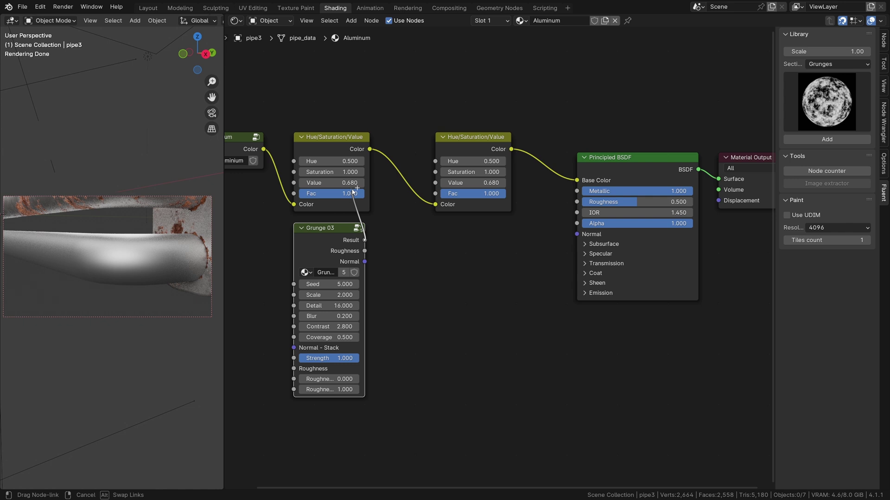
left_click_drag(430, 197, 438, 194)
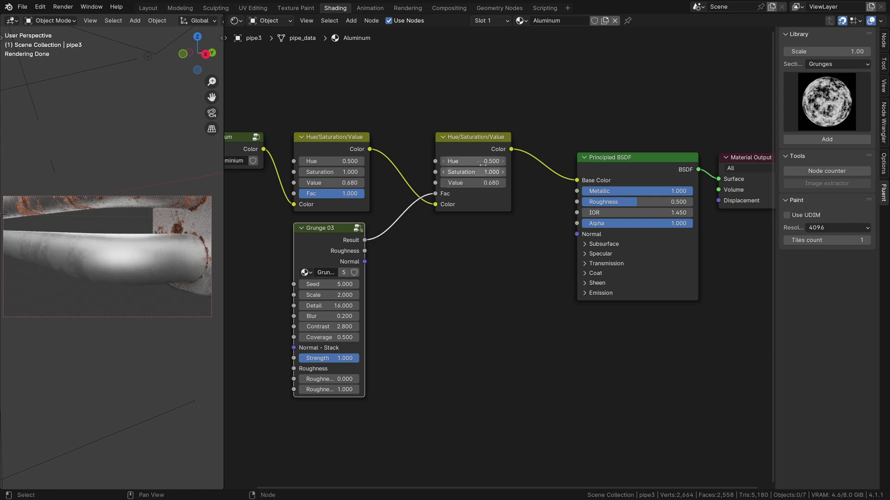
- Set the second Hue/Saturation/Value node's Value to 2.000
left_click(487, 182)
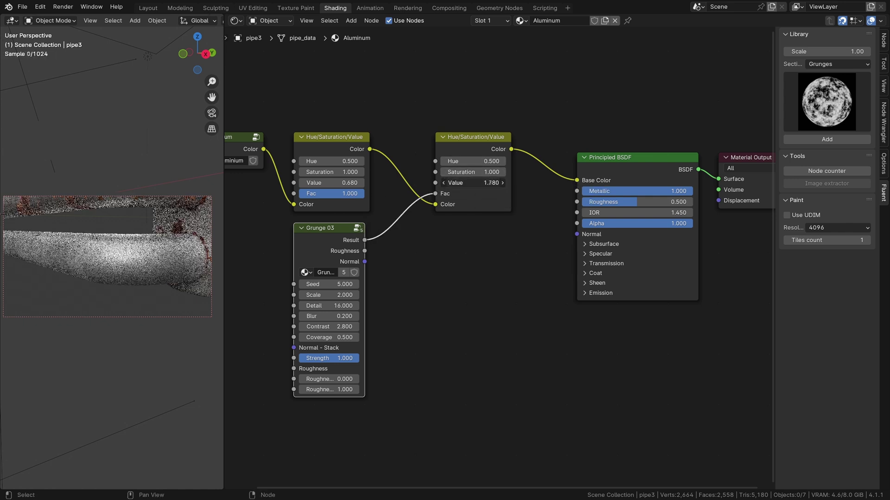
type("2")
key("Return")
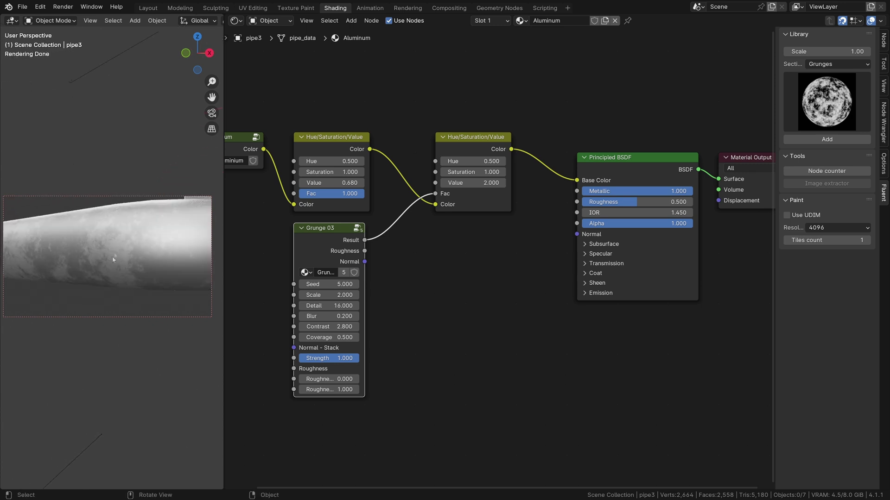
- Connect Grunge 03's Normal to the Principled BSDF's Normal and set the grunge's Strength to 0.149
left_click_drag(364, 261, 577, 234)
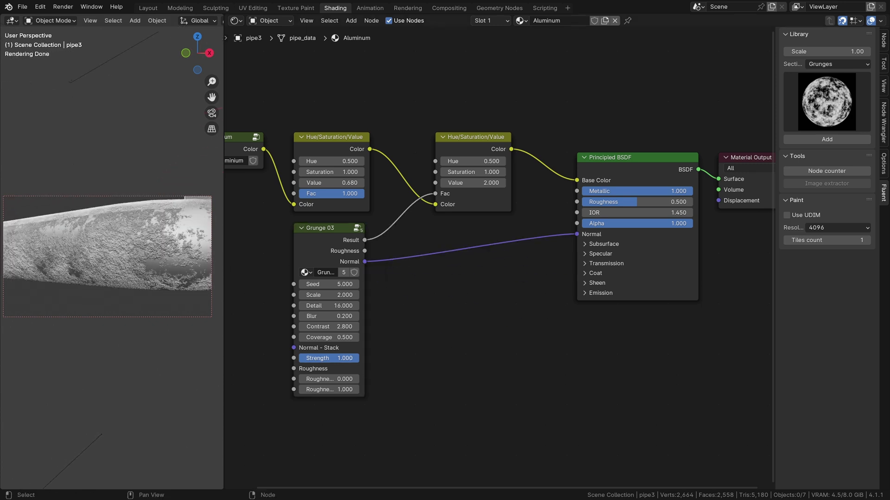
left_click_drag(345, 358, 293, 358)
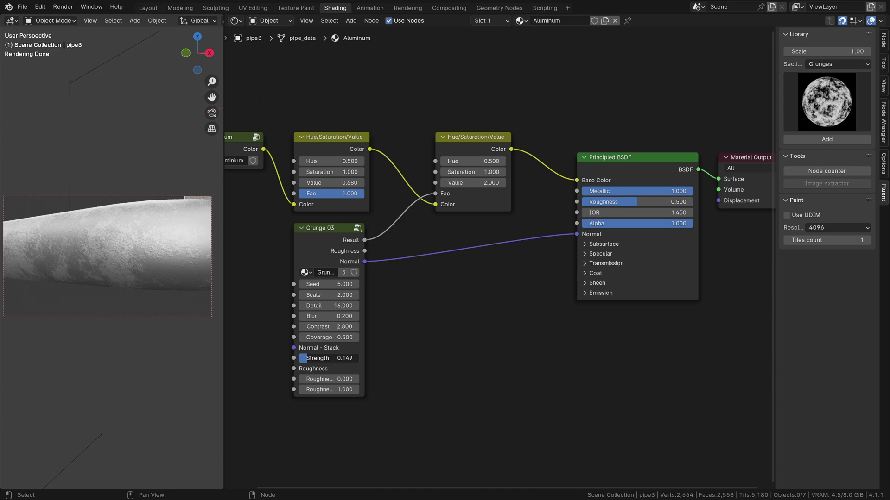
key("Return")
- Insert a Grunge 05 node into the Normal link between Grunge 03 and the Principled BSDF
left_click(826, 102)
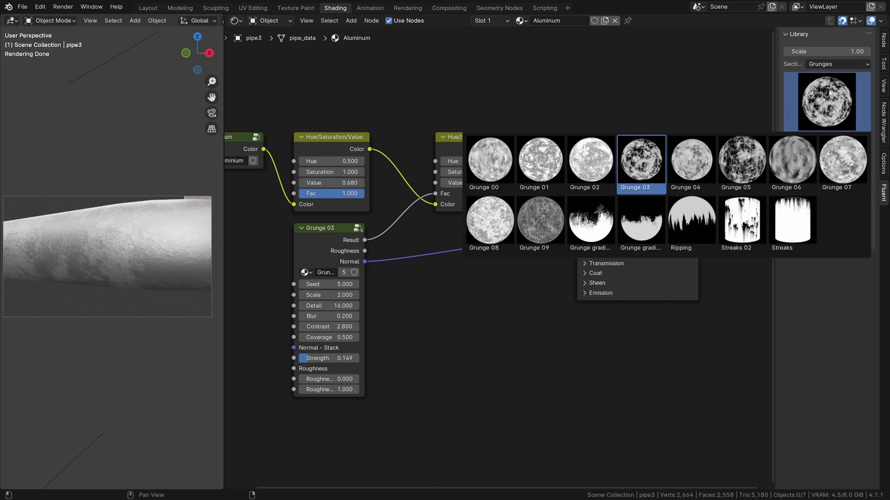
left_click(742, 173)
left_click(453, 255)
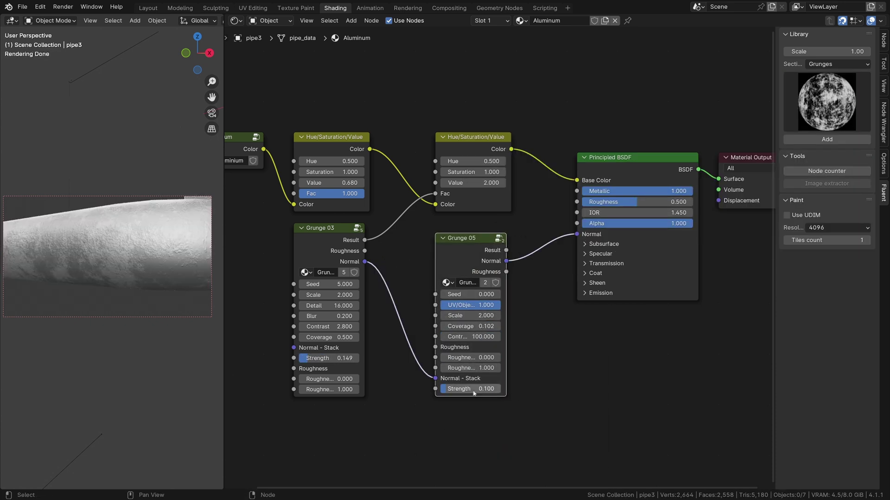
- Connect Grunge 03's Roughness to the Principled BSDF's Roughness and set its two roughness limits to 0.500 and 0.800
left_click_drag(365, 250, 577, 201)
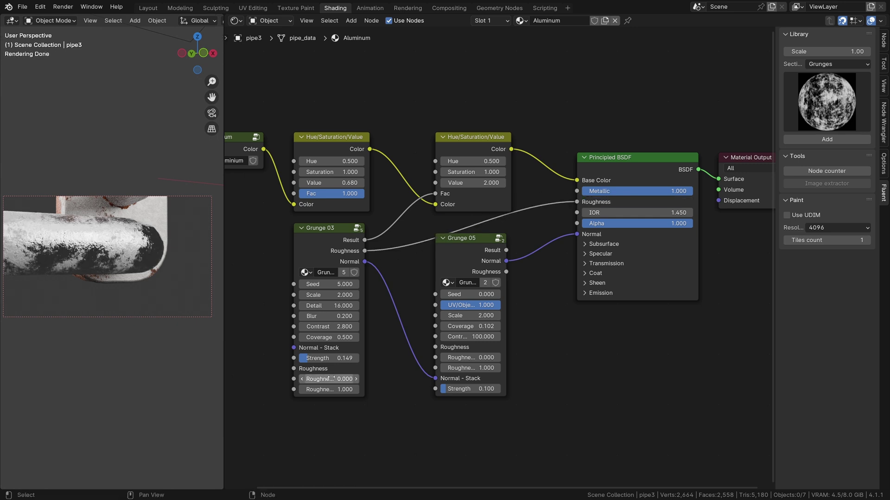
left_click_drag(327, 379, 352, 379)
double_click(334, 390)
type(".8")
key("Return")
- Set Grunge 05's Strength to 0.099 and raise its Coverage slightly while previewing the node's output on the pipe
middle_click_drag(194, 273, 131, 303)
left_click_drag(459, 388, 458, 388)
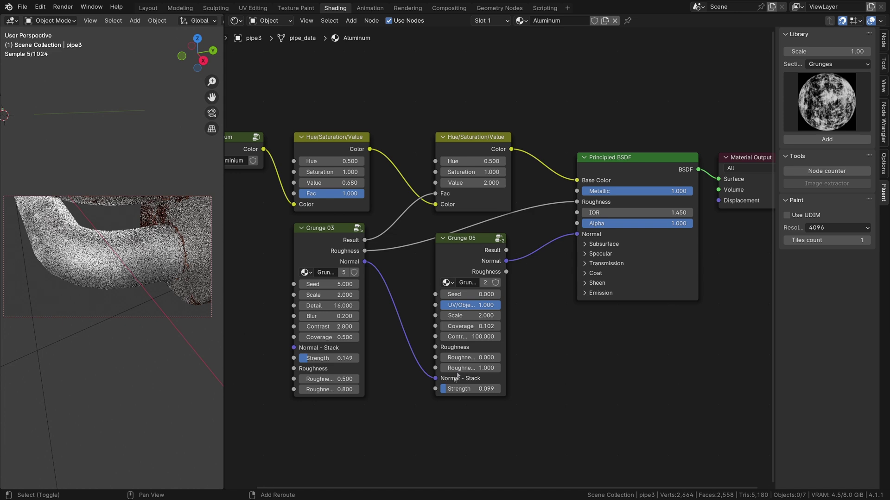
left_click(474, 273, "ctrl+shift")
left_click_drag(473, 326, 483, 326)
left_click(603, 259, "ctrl+shift")
middle_click_drag(181, 320, 200, 291)
- Fine-tune the aluminium's Grunge 03 by slightly raising its Strength and lowering its Coverage
left_click_drag(324, 358, 326, 358)
mouse_move(183, 322)
middle_mouse_down()
mouse_move(161, 333)
mouse_move(153, 324)
mouse_move(174, 305)
mouse_move(174, 329)
middle_mouse_up()
left_click_drag(332, 337, 323, 338)
middle_click_drag(179, 296, 173, 265)
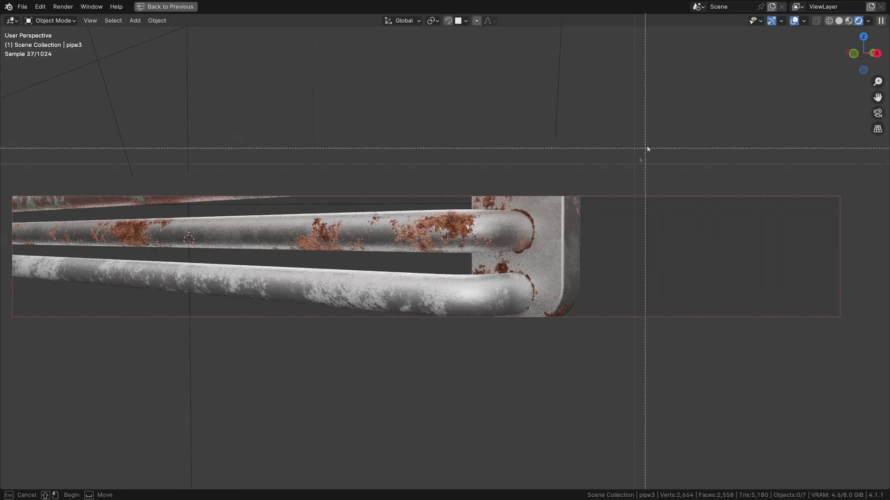